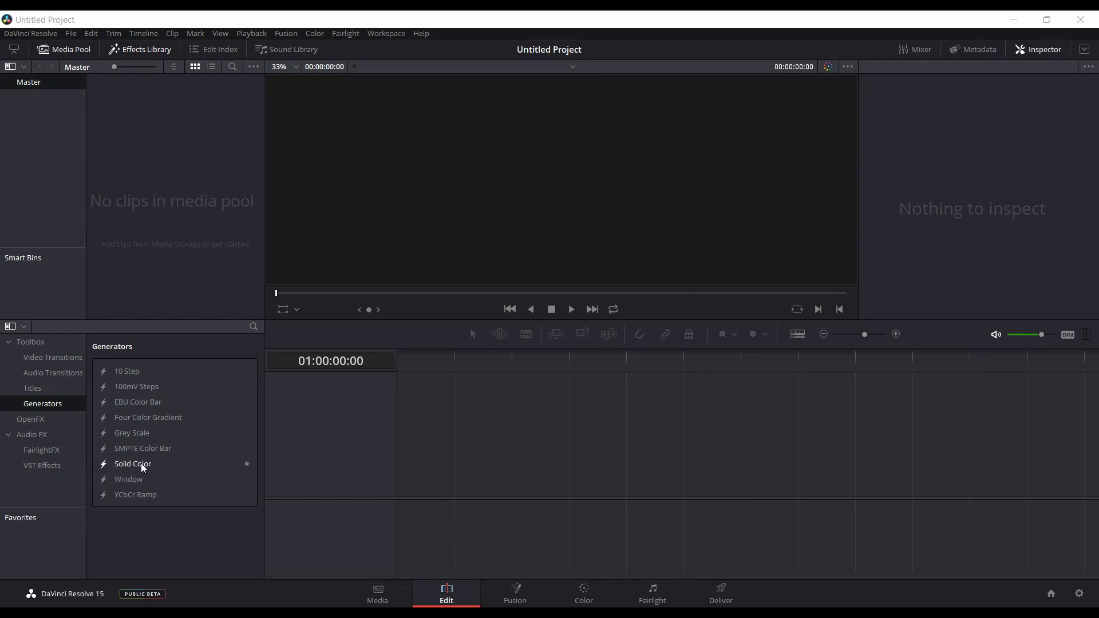
# Place a Solid Color generator at the start of Video 1 and play a brief stretch of it
pyautogui.moveTo(138, 464); pyautogui.dragTo(402, 491)
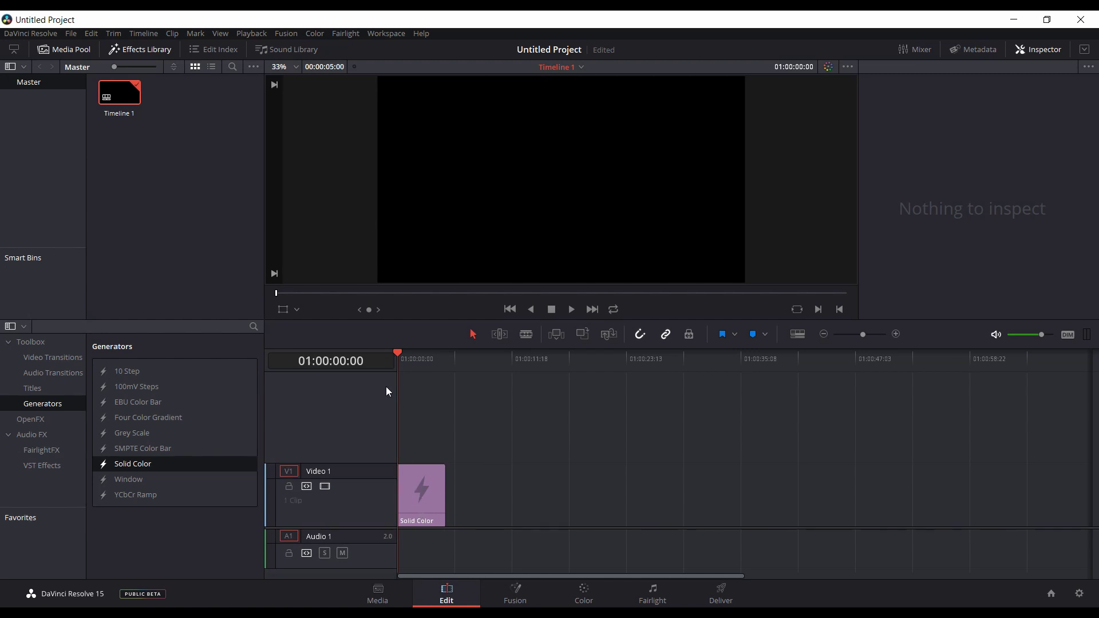
pyautogui.click(572, 311)
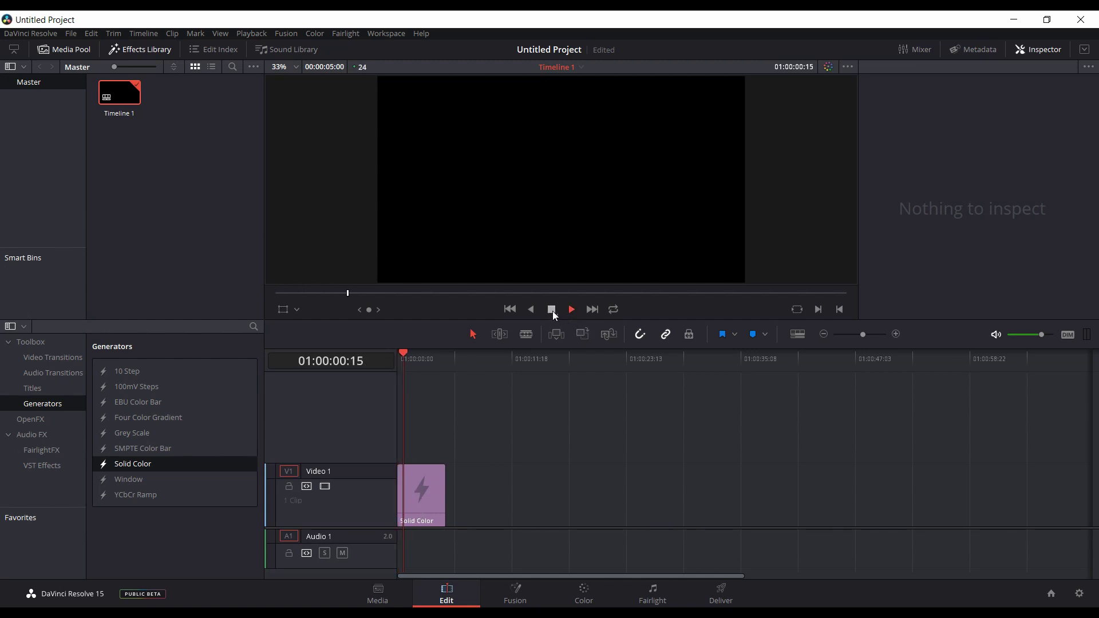
pyautogui.click(552, 310)
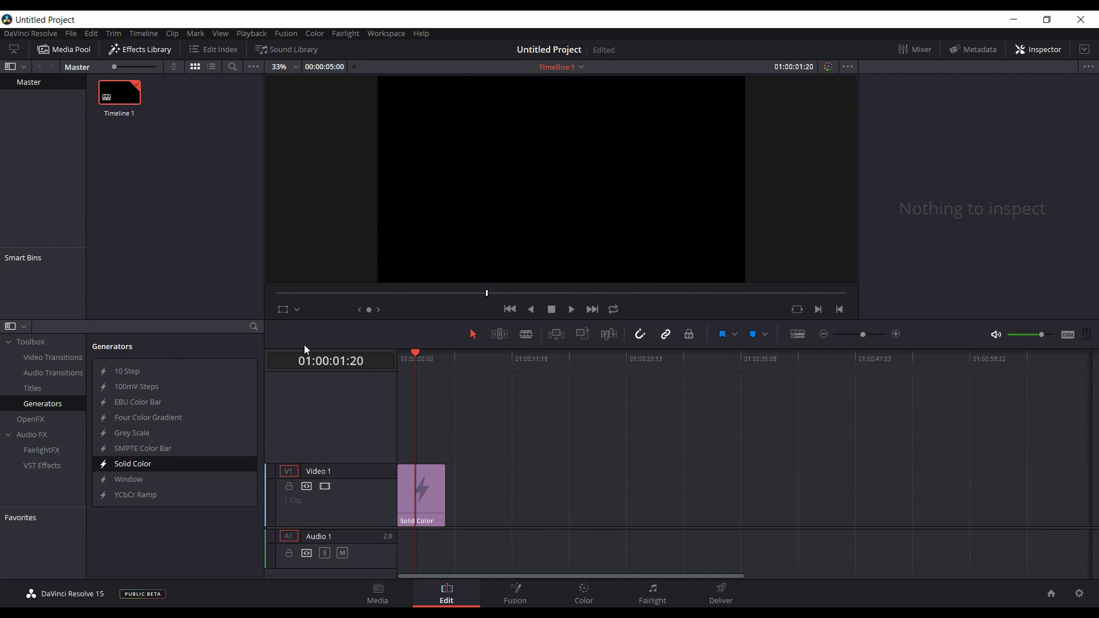
pyautogui.click(75, 34)
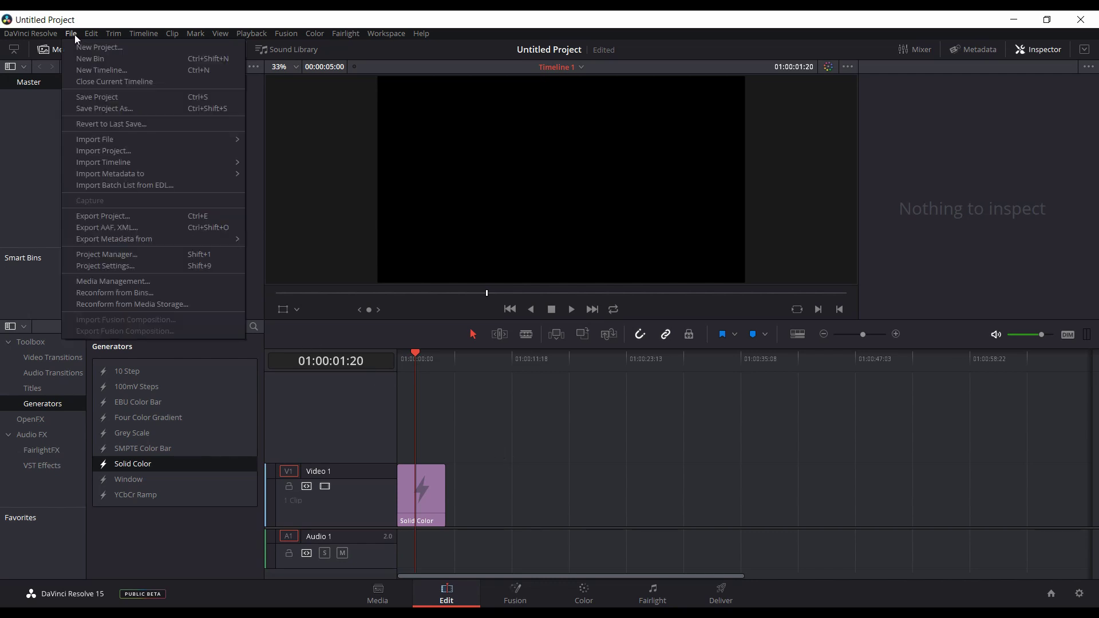
pyautogui.click(96, 266)
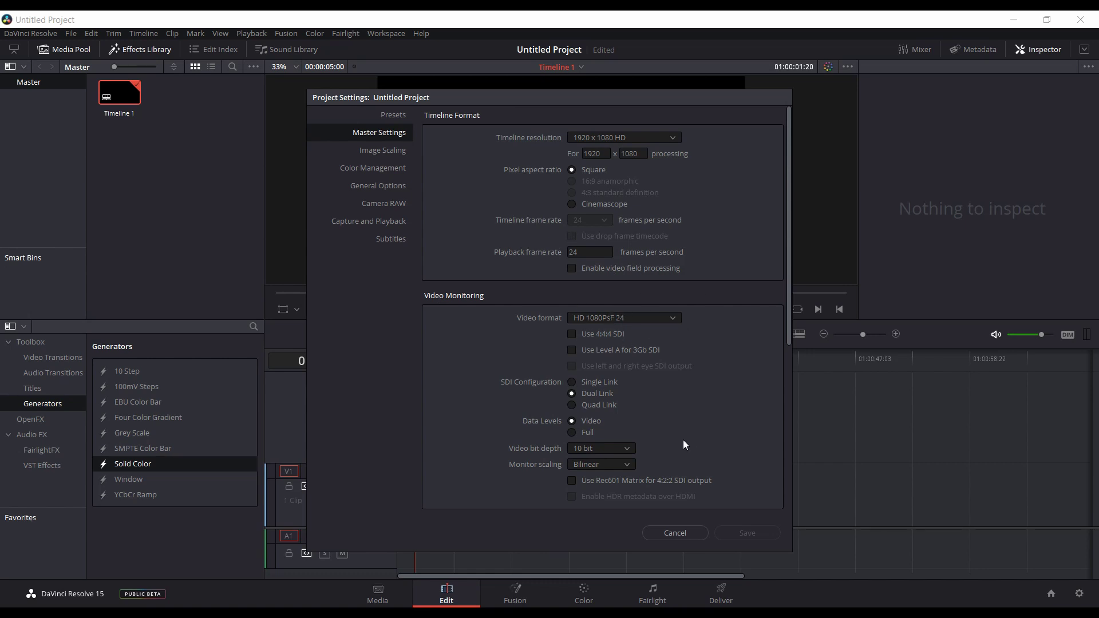
pyautogui.click(674, 535)
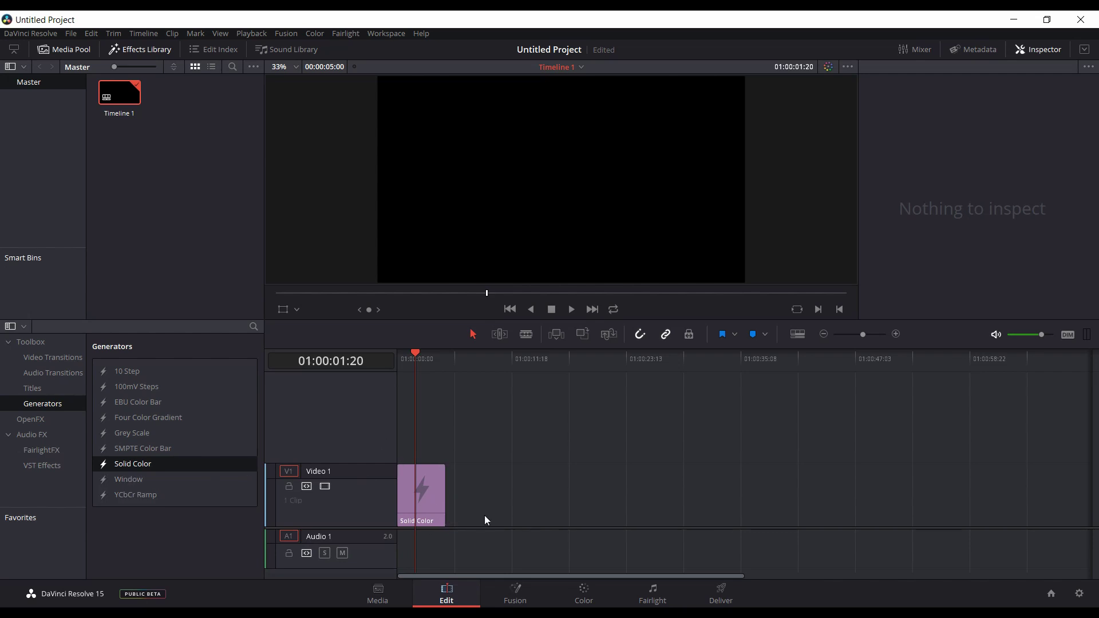
# Quit Resolve discarding the project, relaunch it from the desktop, and open Untitled Project
pyautogui.click(430, 505)
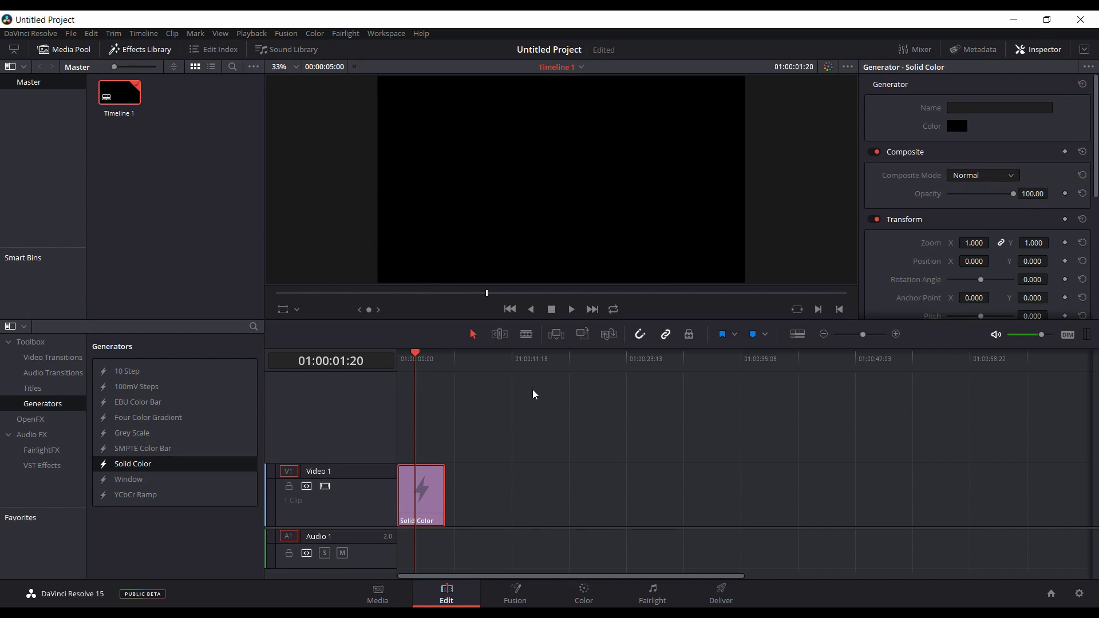
pyautogui.click(1087, 24)
pyautogui.click(510, 351)
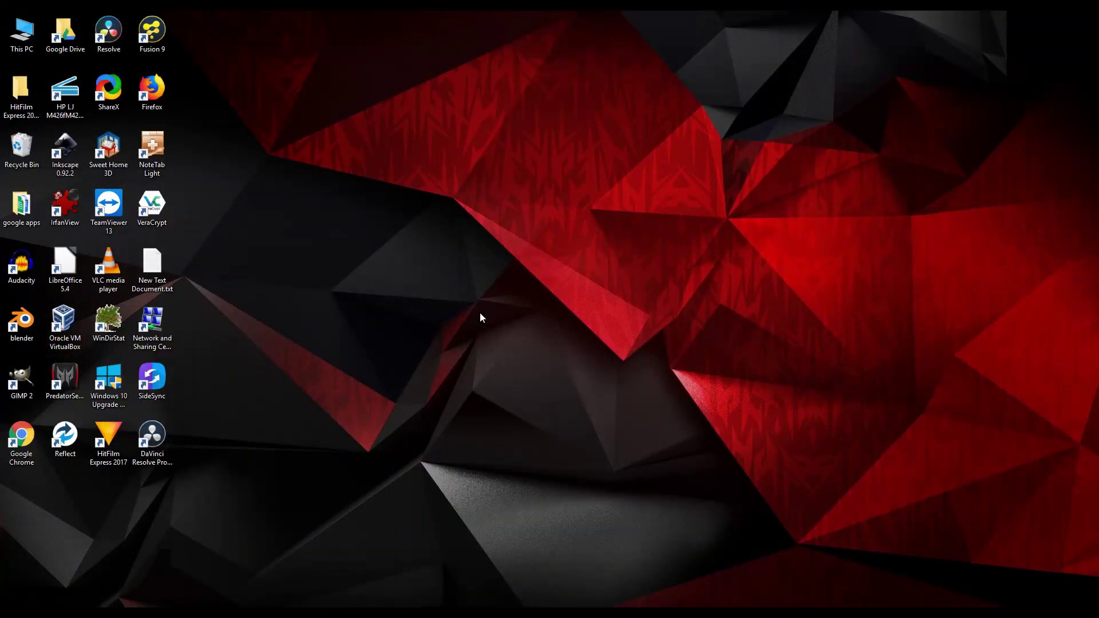
pyautogui.doubleClick(106, 36)
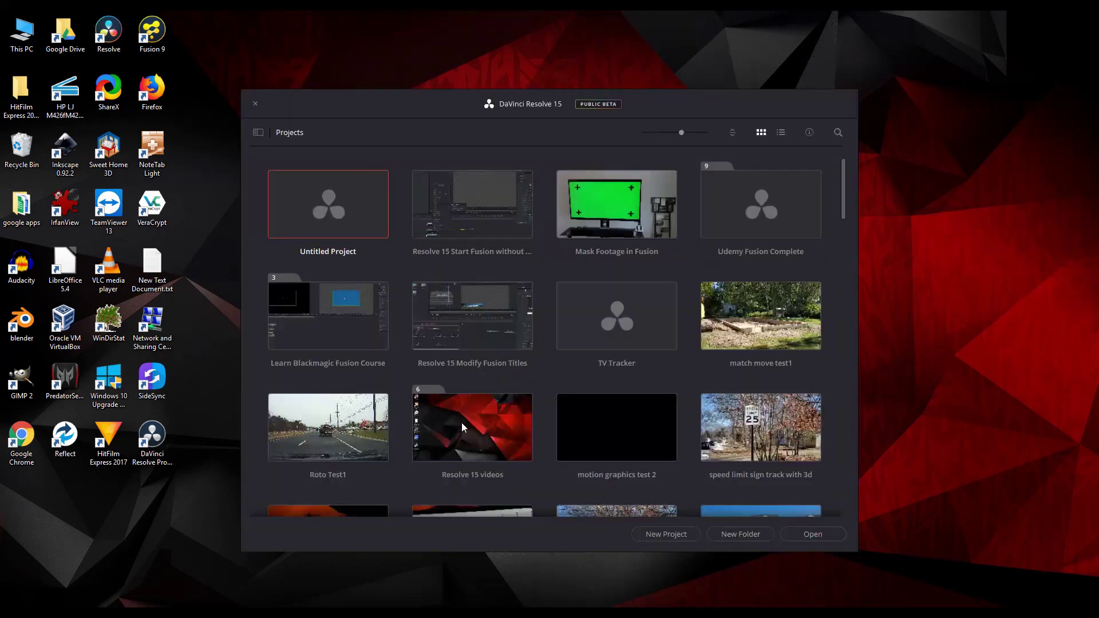
pyautogui.doubleClick(353, 201)
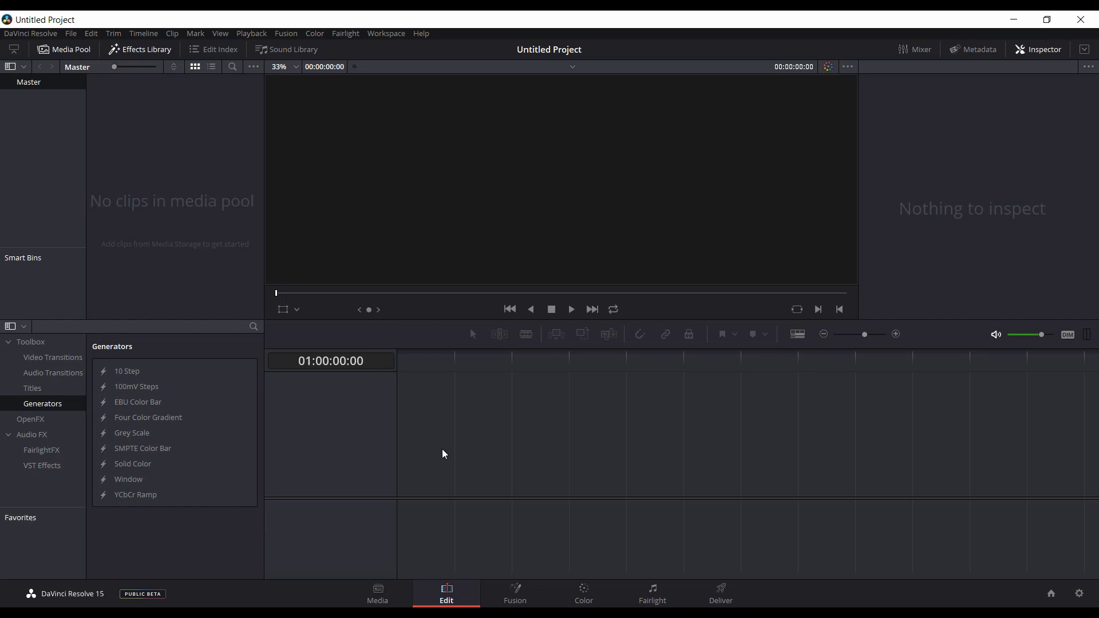
# In Master Settings, choose 30 for timeline and playback frame rates and HD 1080p 30 monitoring
pyautogui.click(71, 35)
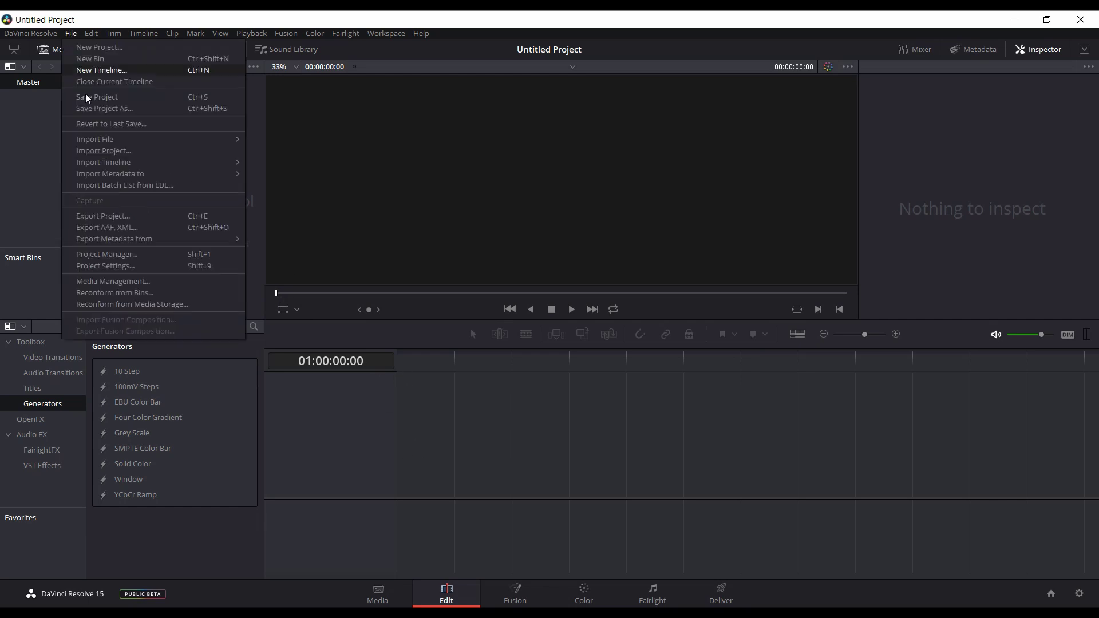
pyautogui.click(115, 266)
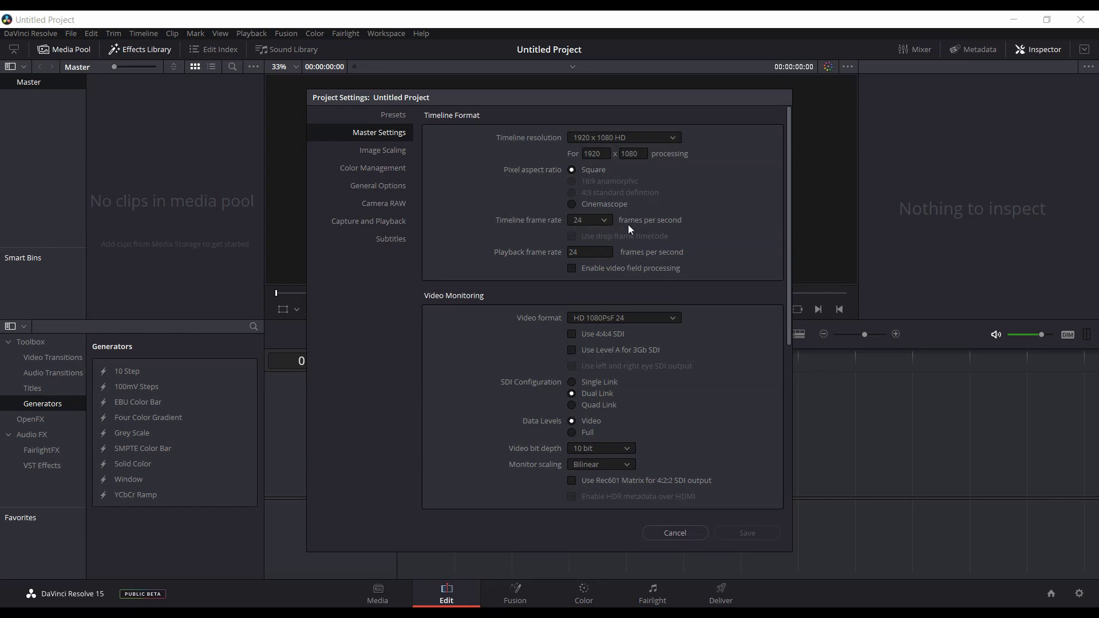
pyautogui.click(604, 220)
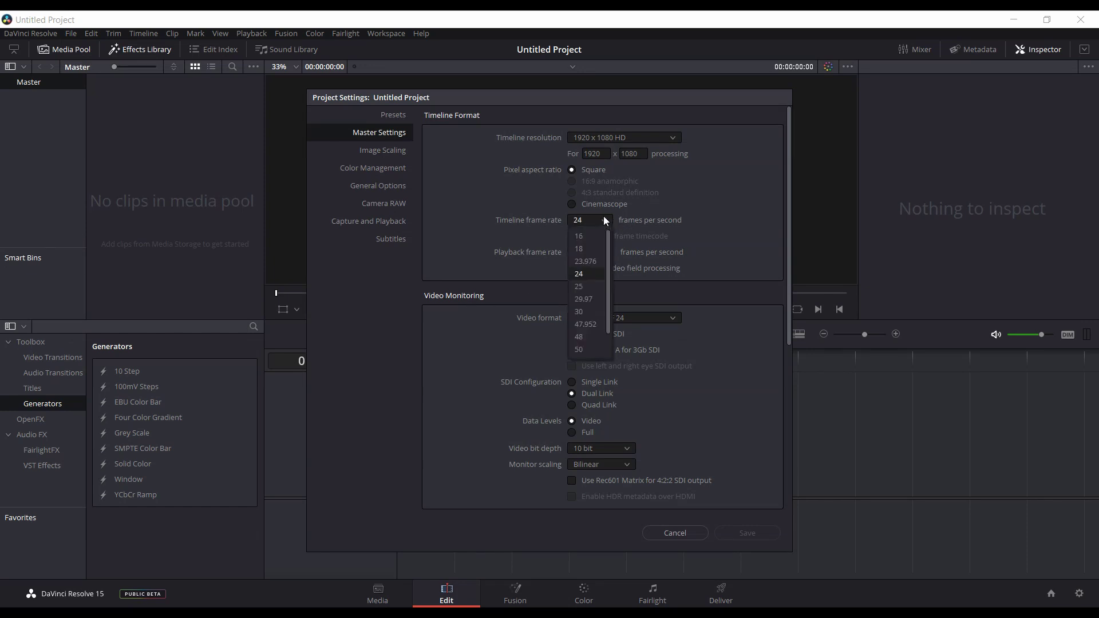
pyautogui.click(579, 312)
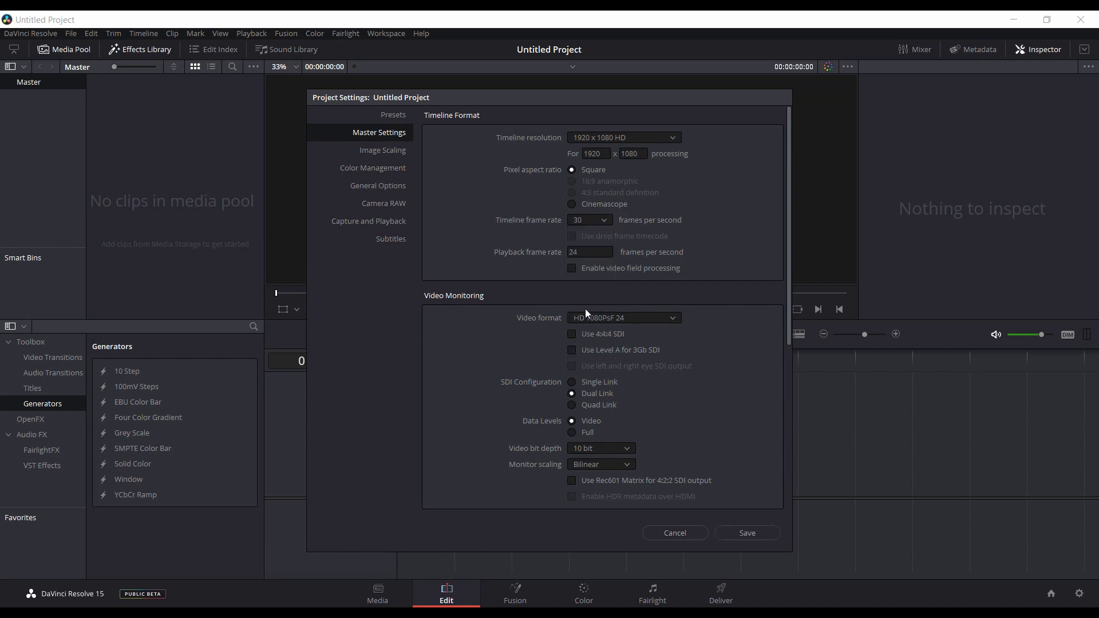
pyautogui.click(585, 254)
pyautogui.press('BackSpace')
pyautogui.press('BackSpace')
pyautogui.write('30')
pyautogui.click(668, 318)
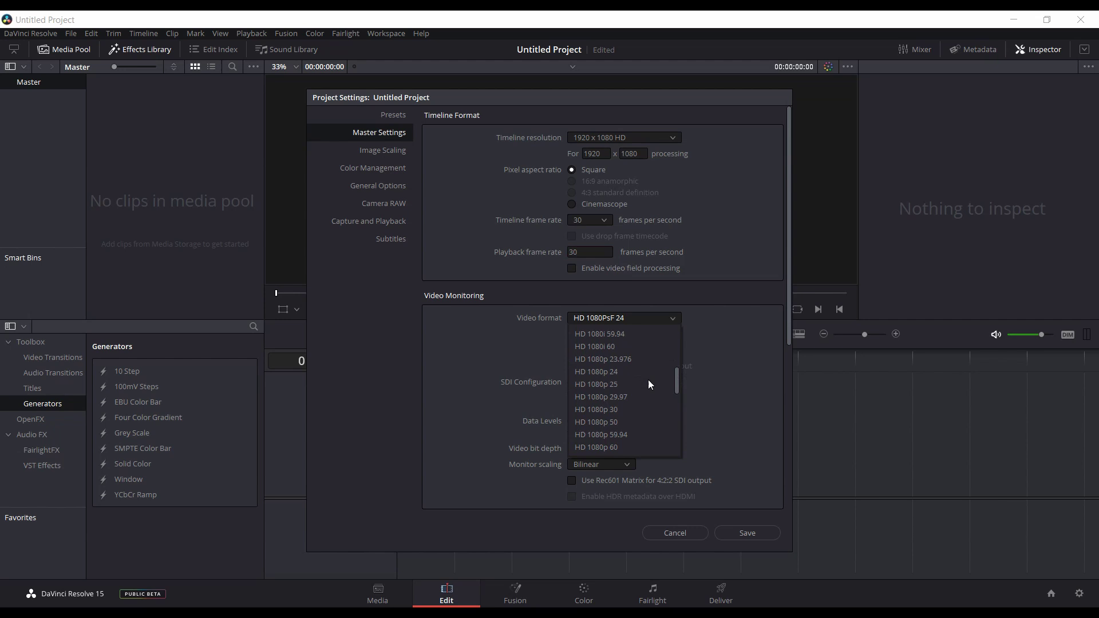
pyautogui.scroll(-3, 620, 411)
pyautogui.click(616, 409)
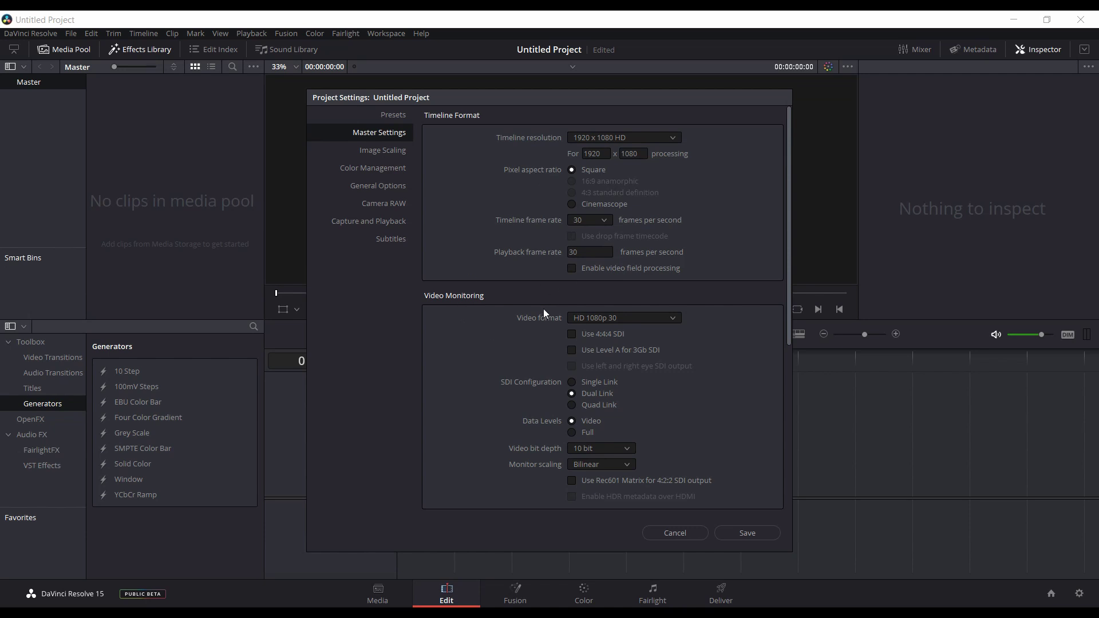
# In Presets, try Save As (answering Yes, cancelling the name prompt), then load the 30 FPS preset
pyautogui.click(394, 116)
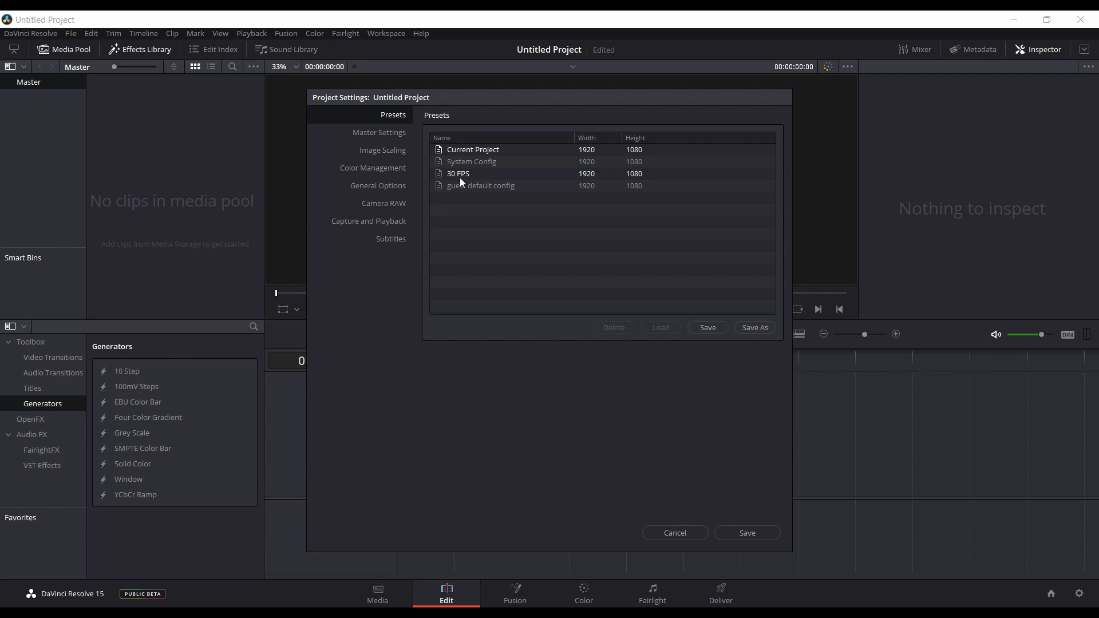
pyautogui.click(752, 329)
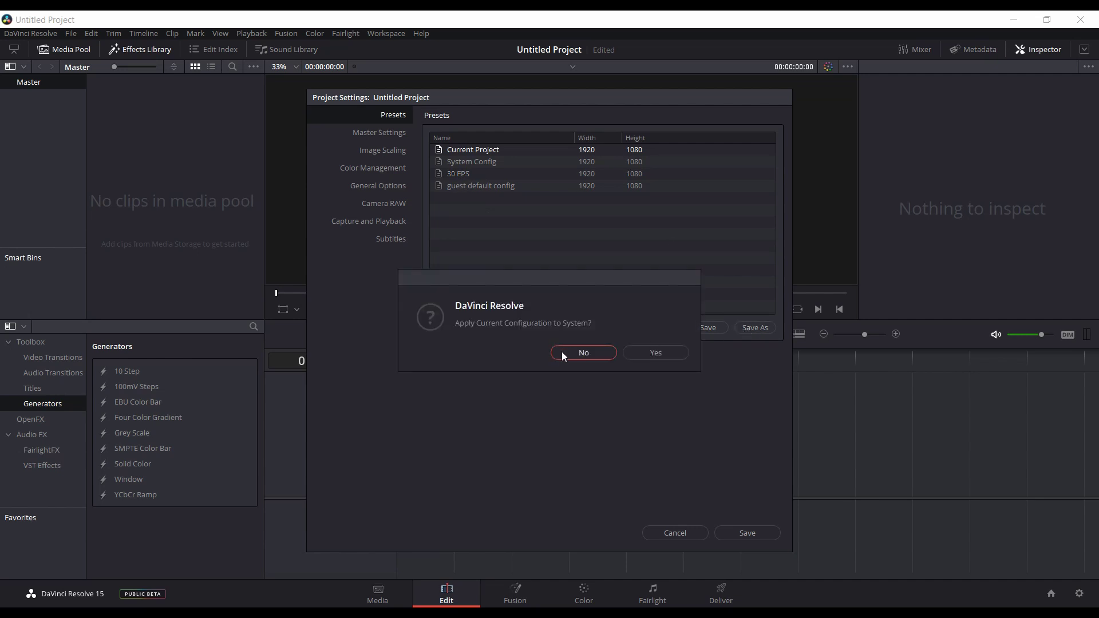
pyautogui.click(659, 352)
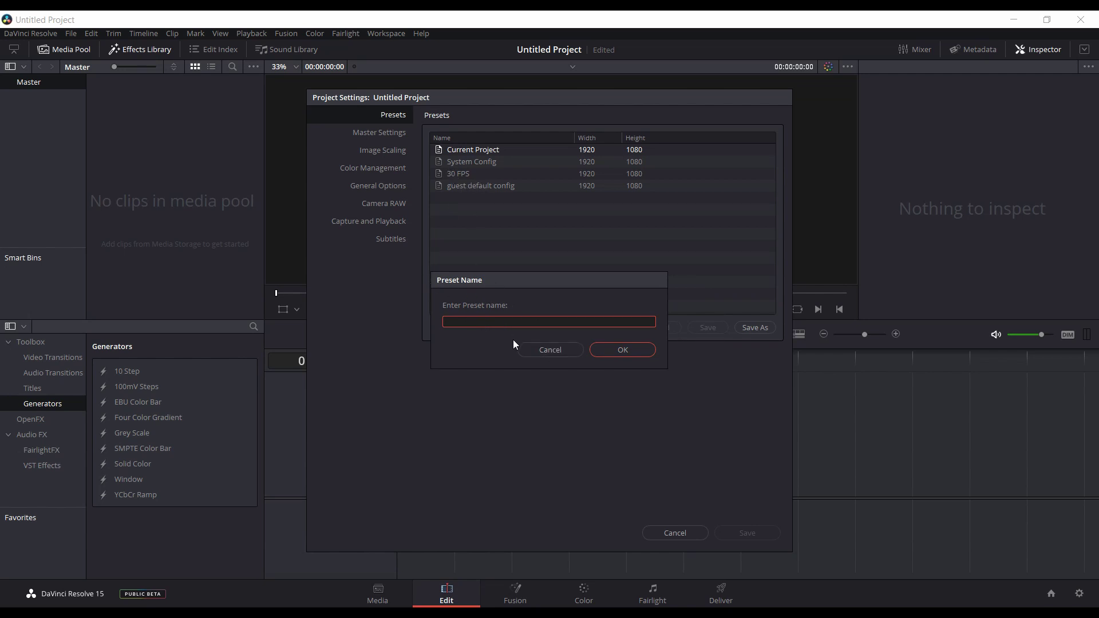
pyautogui.click(552, 351)
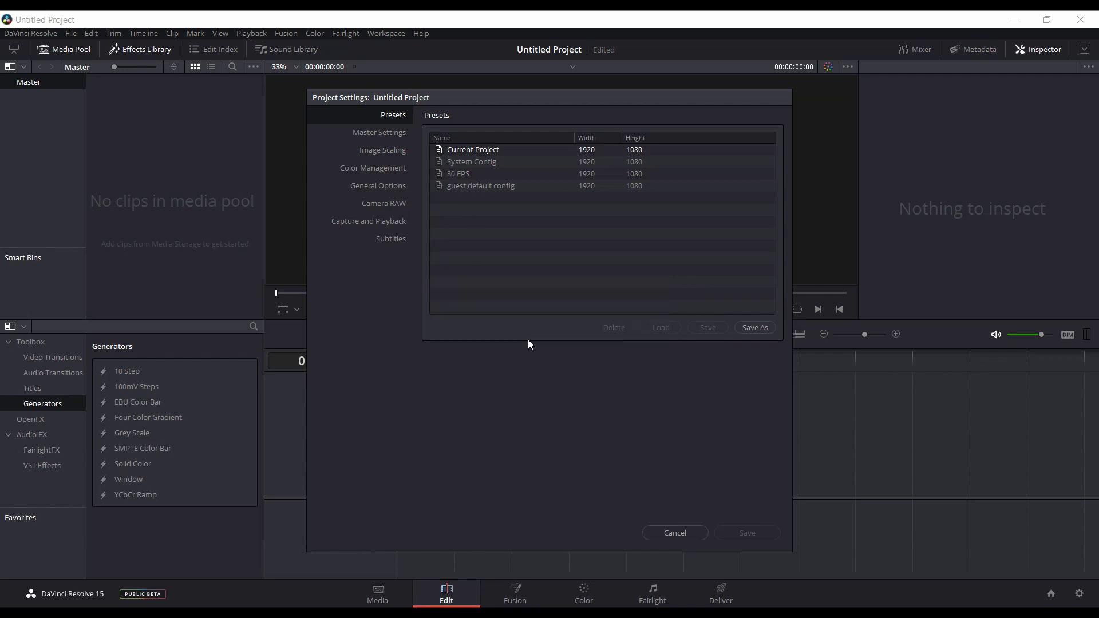
pyautogui.click(458, 174)
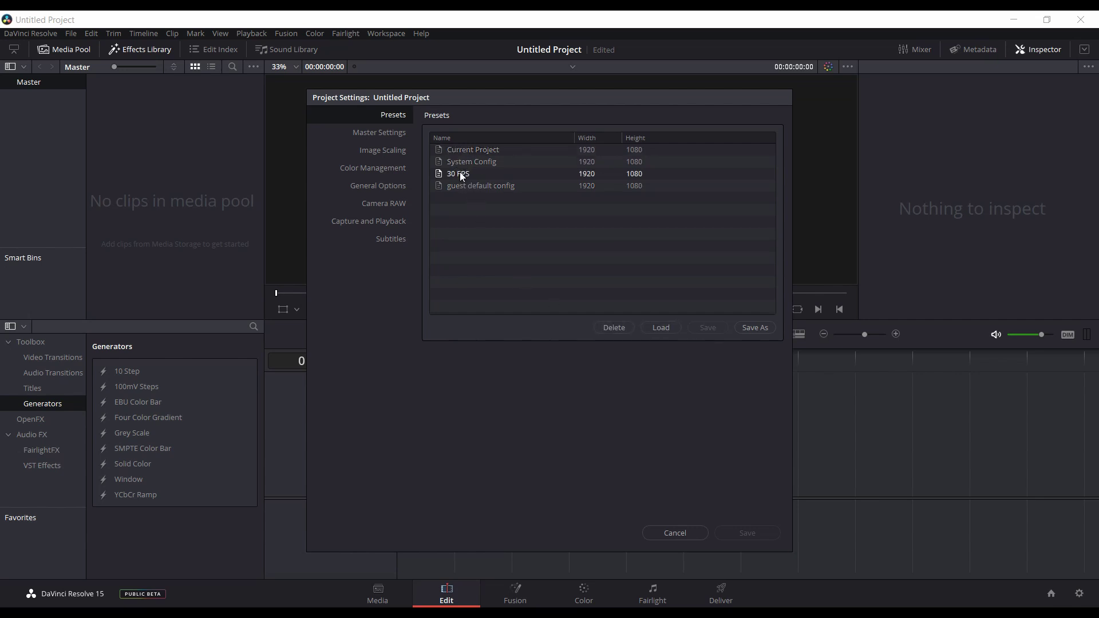
pyautogui.click(661, 328)
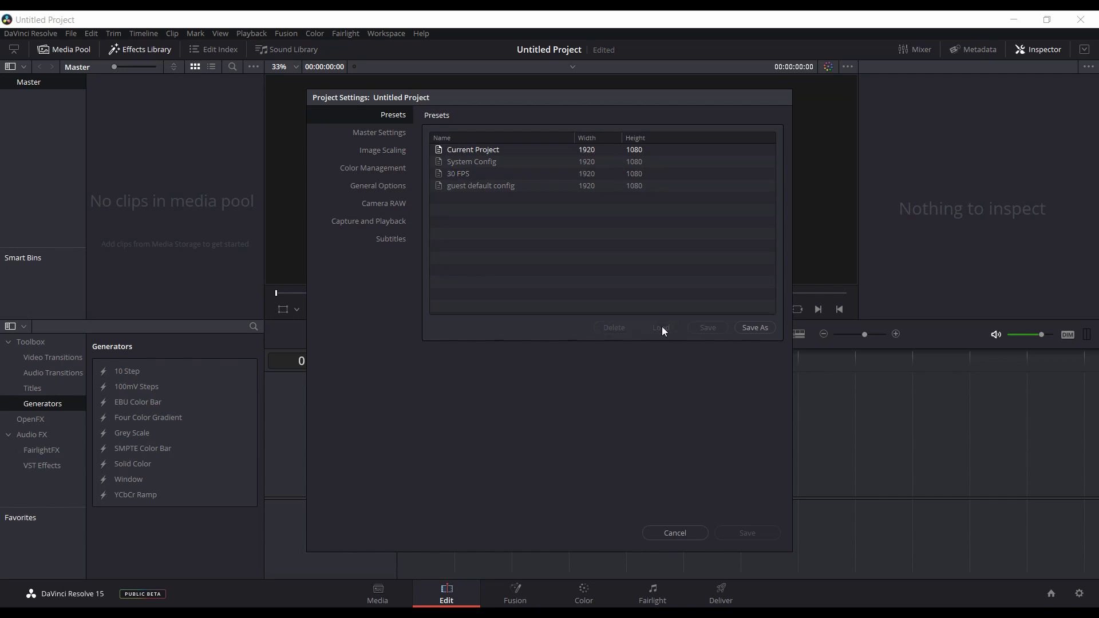
# Save the 30 FPS preset as User Default Config, load it, and close Project Settings
pyautogui.click(389, 134)
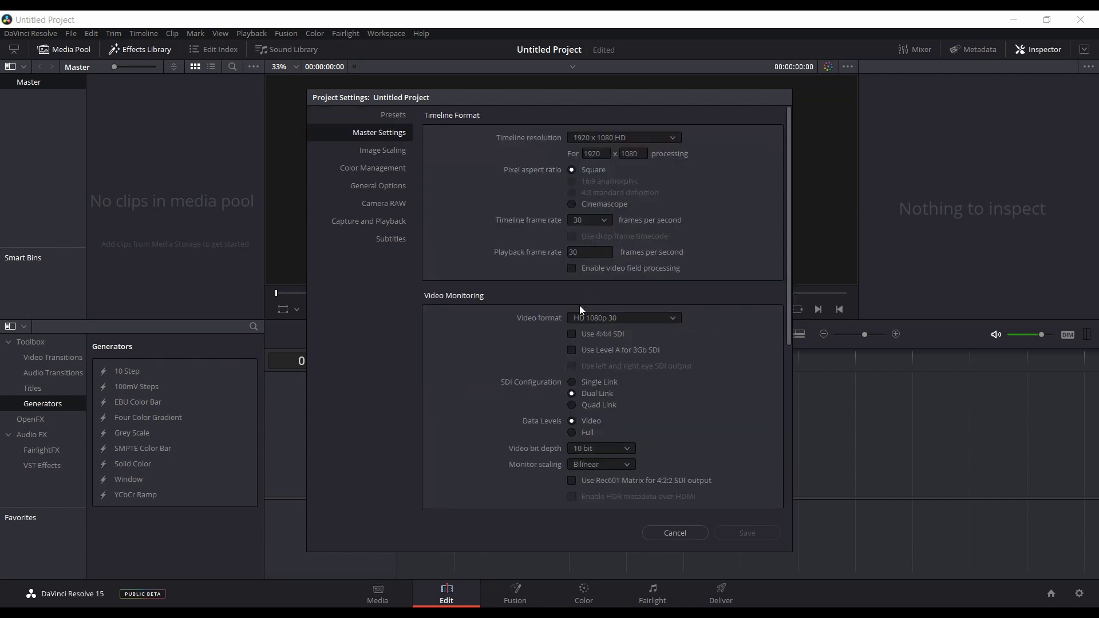
pyautogui.click(401, 116)
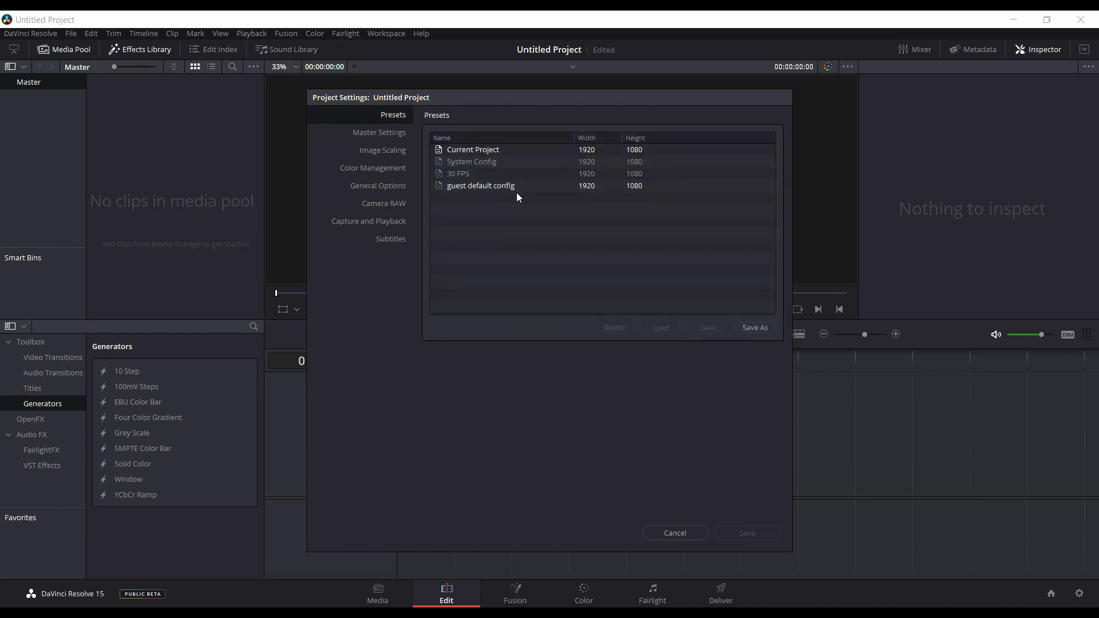
pyautogui.rightClick(465, 175)
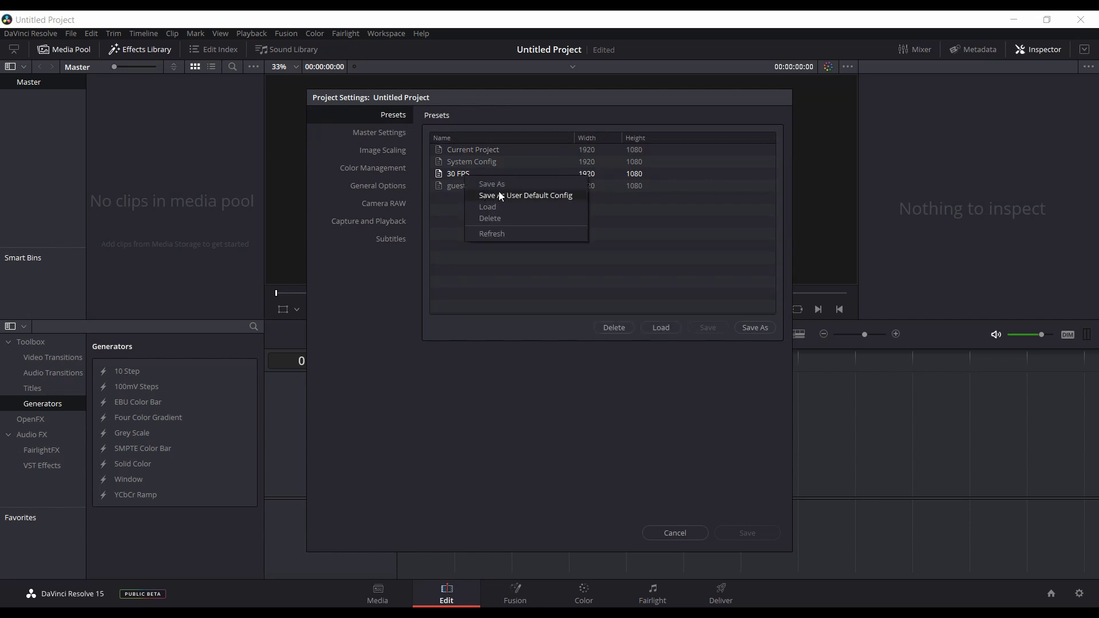
pyautogui.click(538, 197)
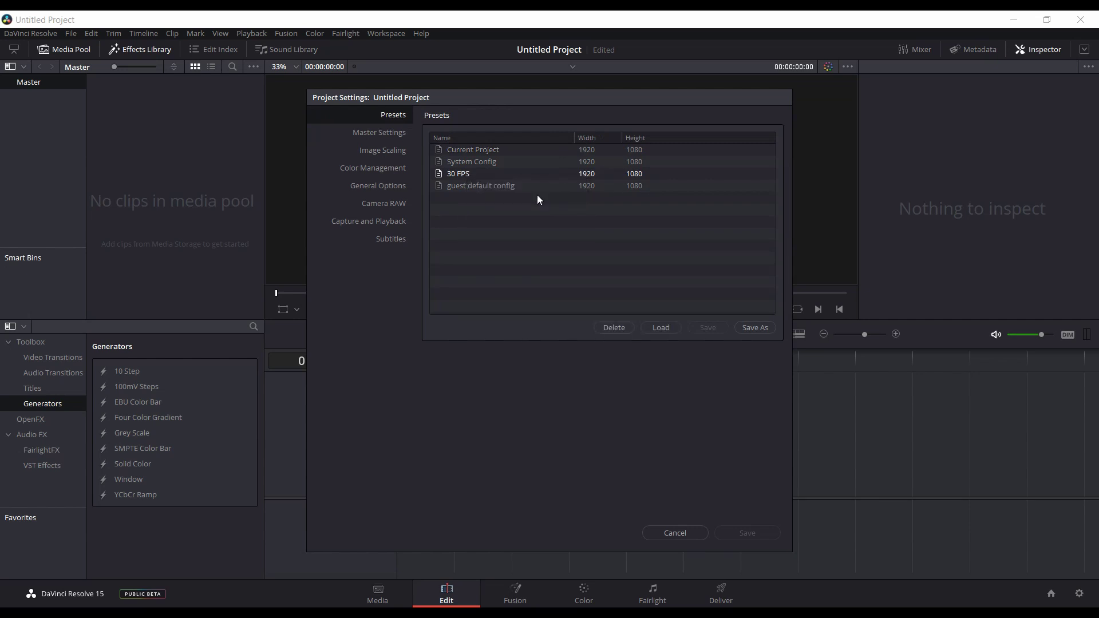
pyautogui.click(659, 329)
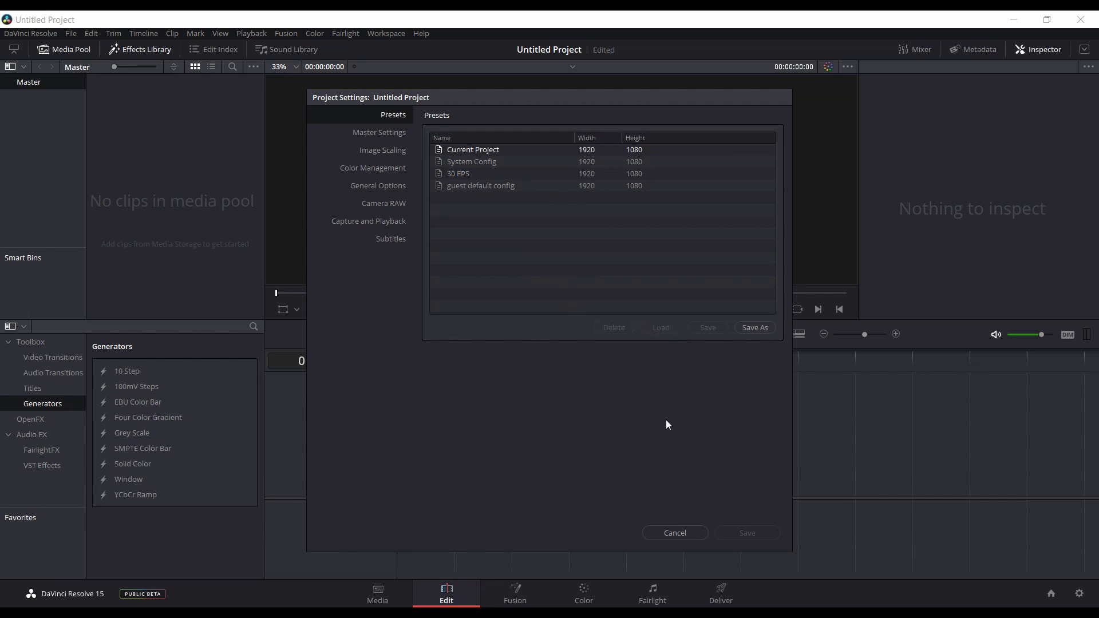
pyautogui.click(679, 535)
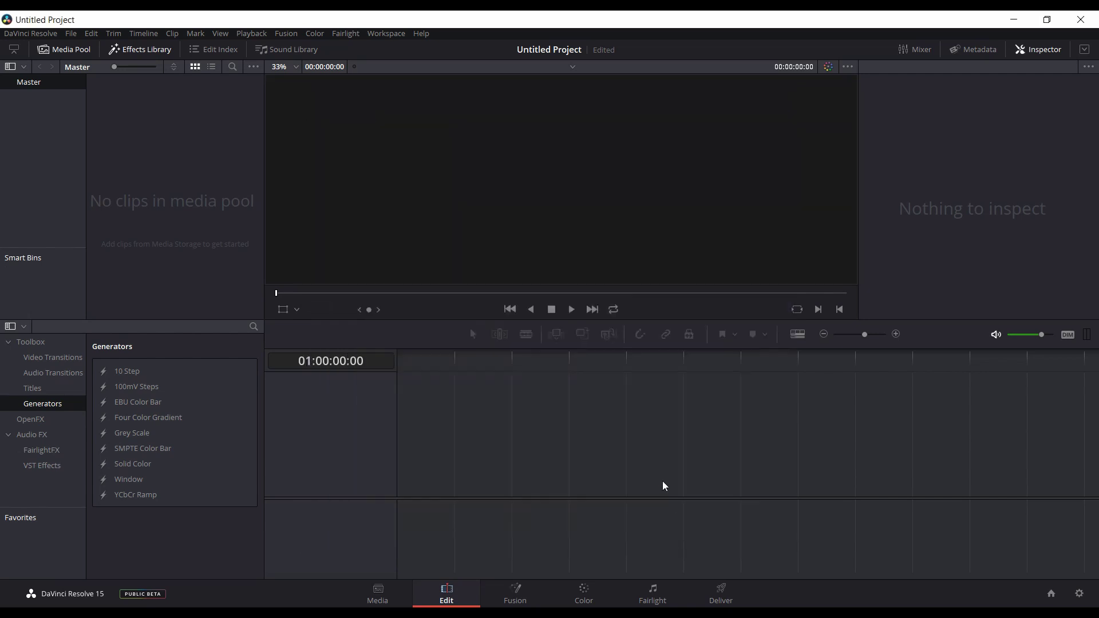
# Quit without saving, relaunch Resolve, and open a fresh Untitled Project
pyautogui.click(1079, 21)
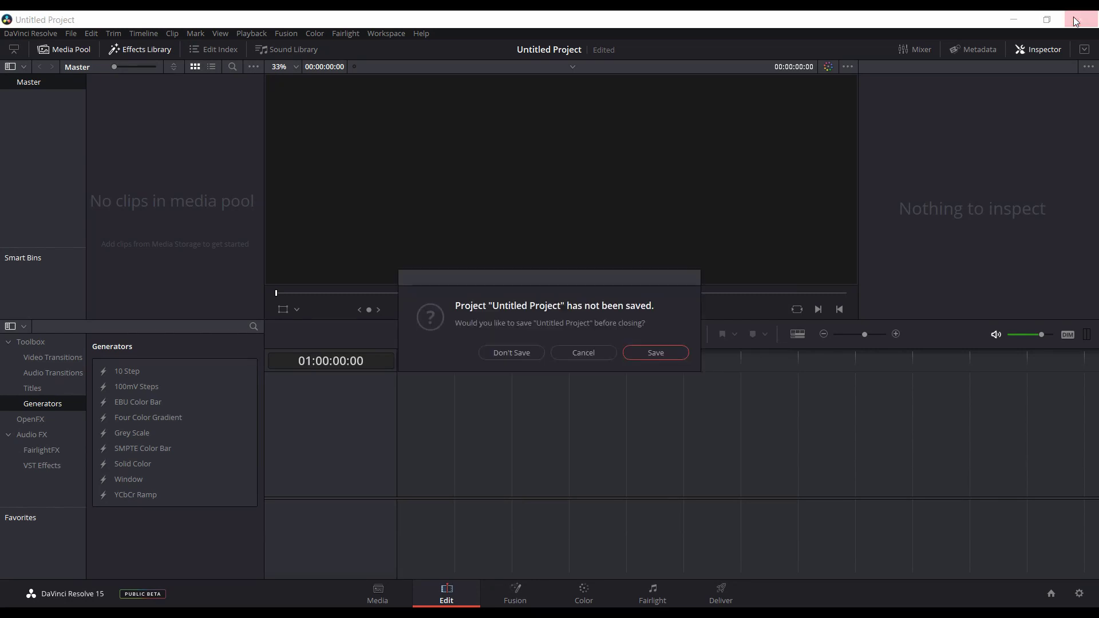
pyautogui.click(528, 359)
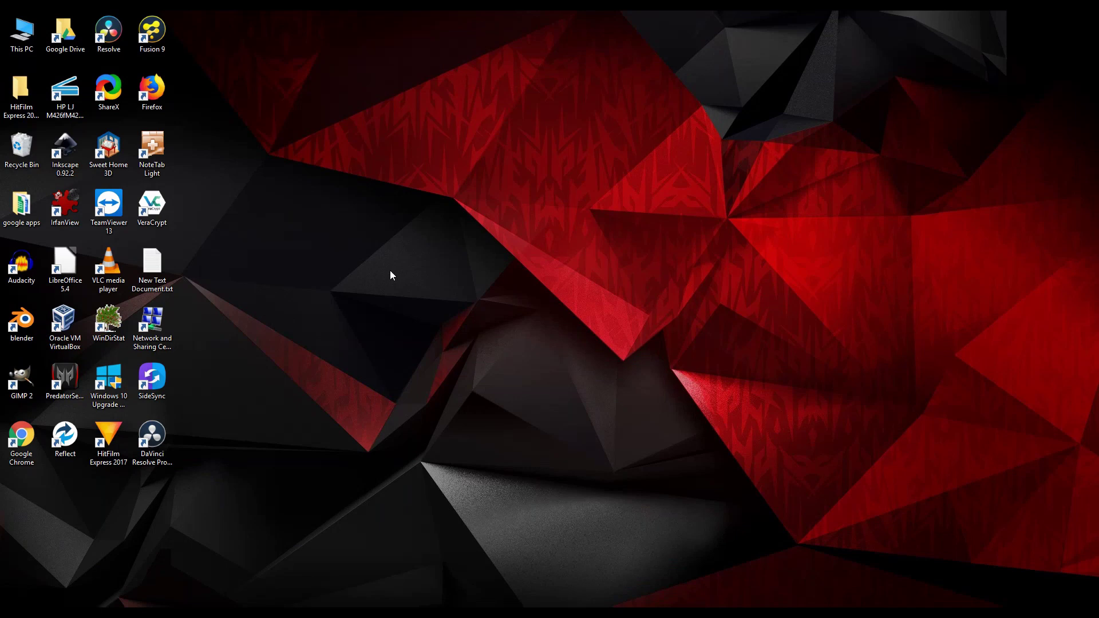
pyautogui.doubleClick(119, 41)
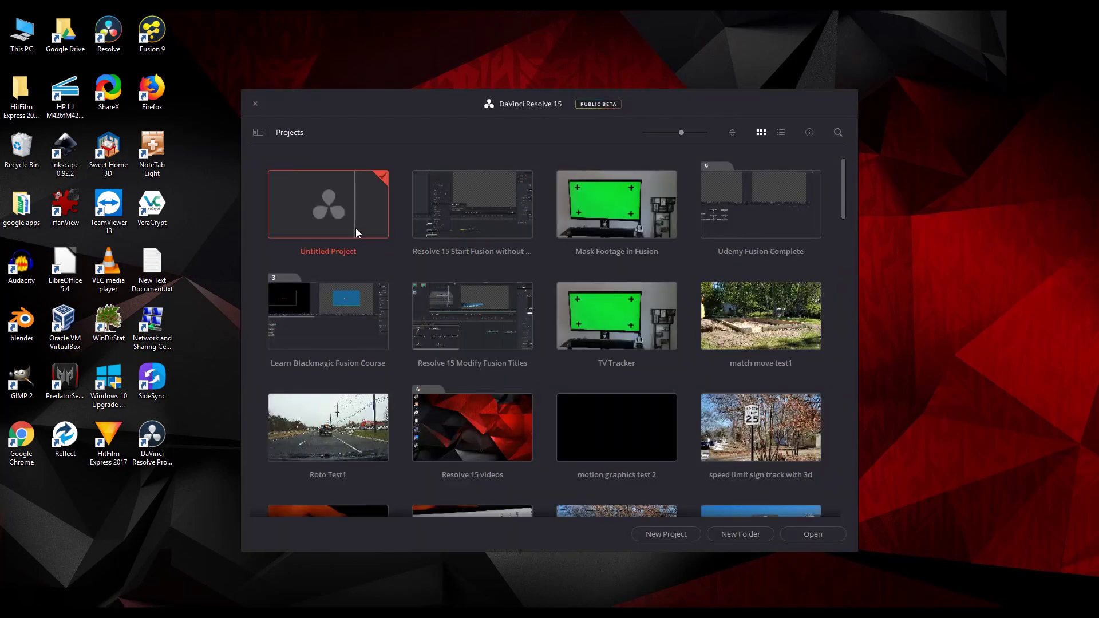
pyautogui.doubleClick(355, 229)
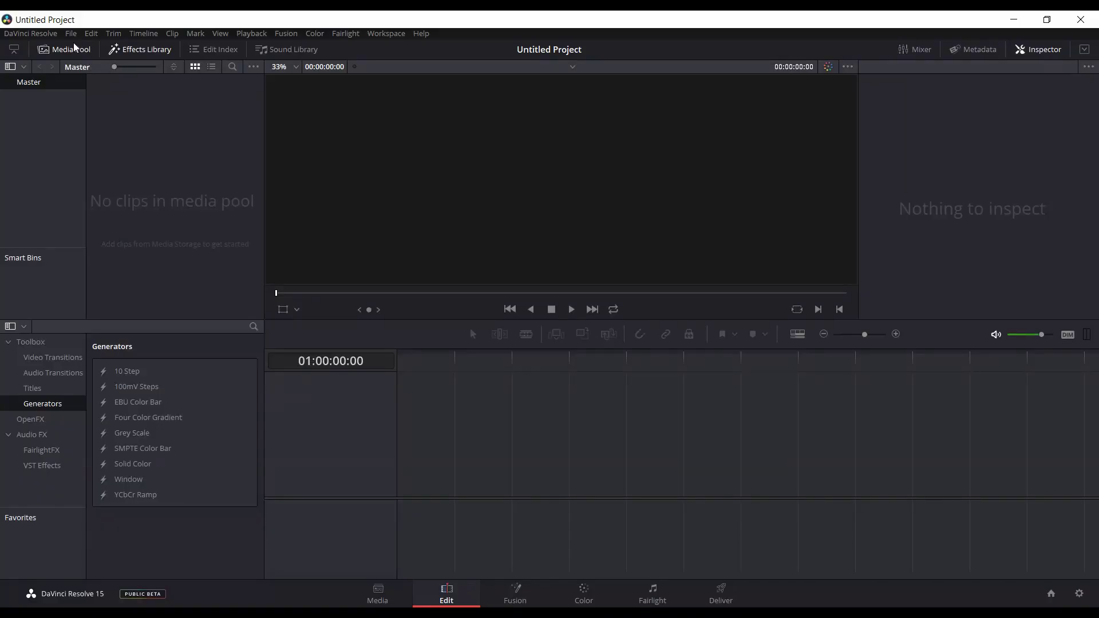
# Confirm Project Settings now show 30 fps, then close them unchanged
pyautogui.click(70, 33)
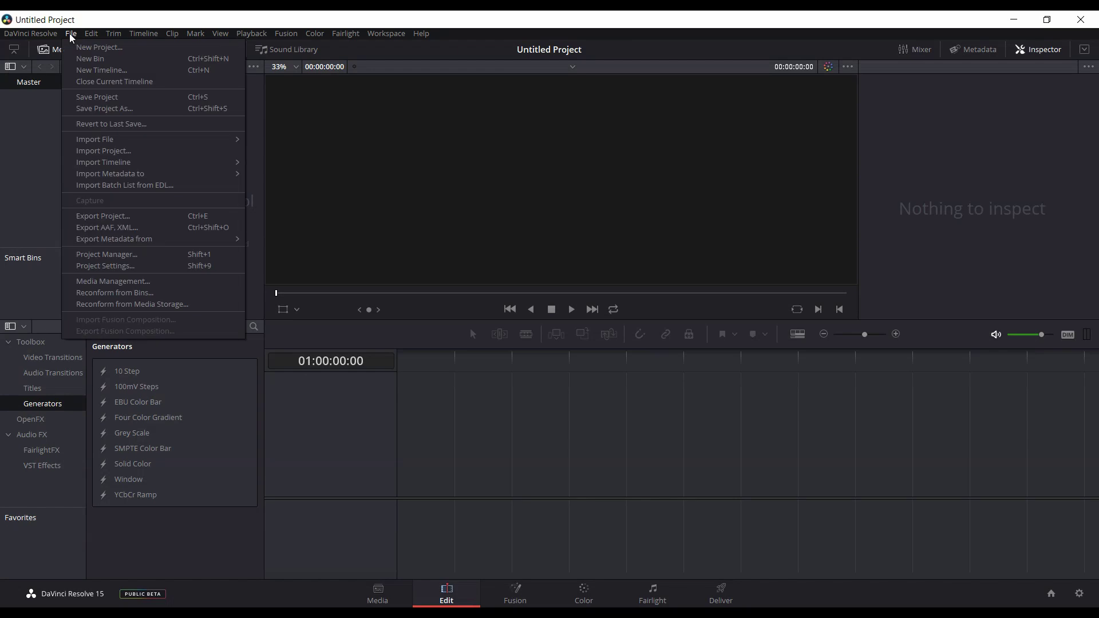
pyautogui.click(100, 267)
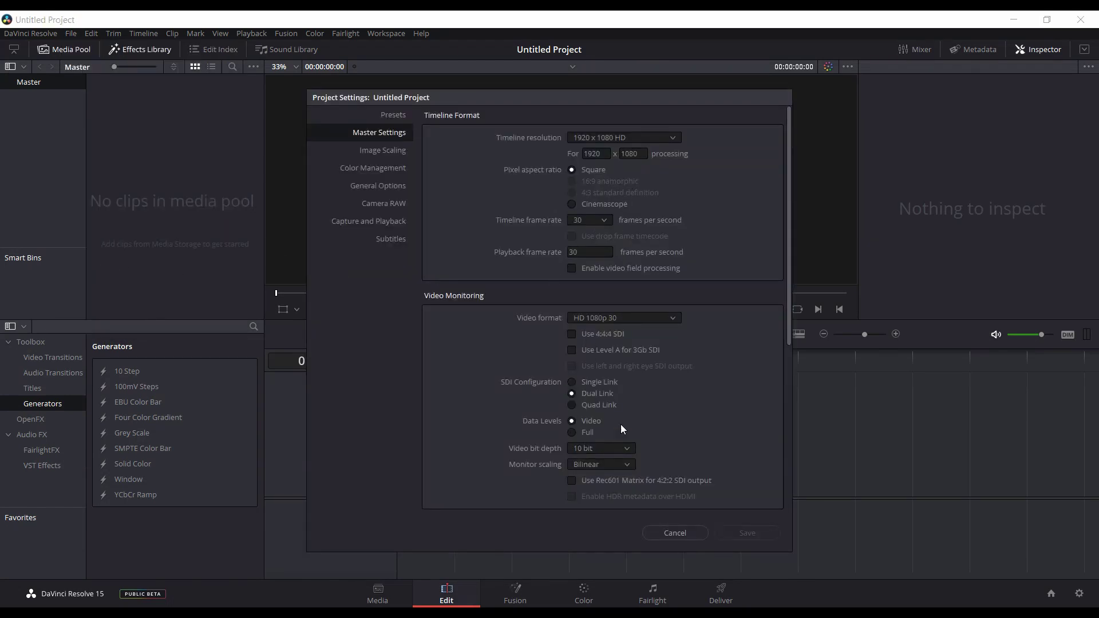
pyautogui.click(671, 534)
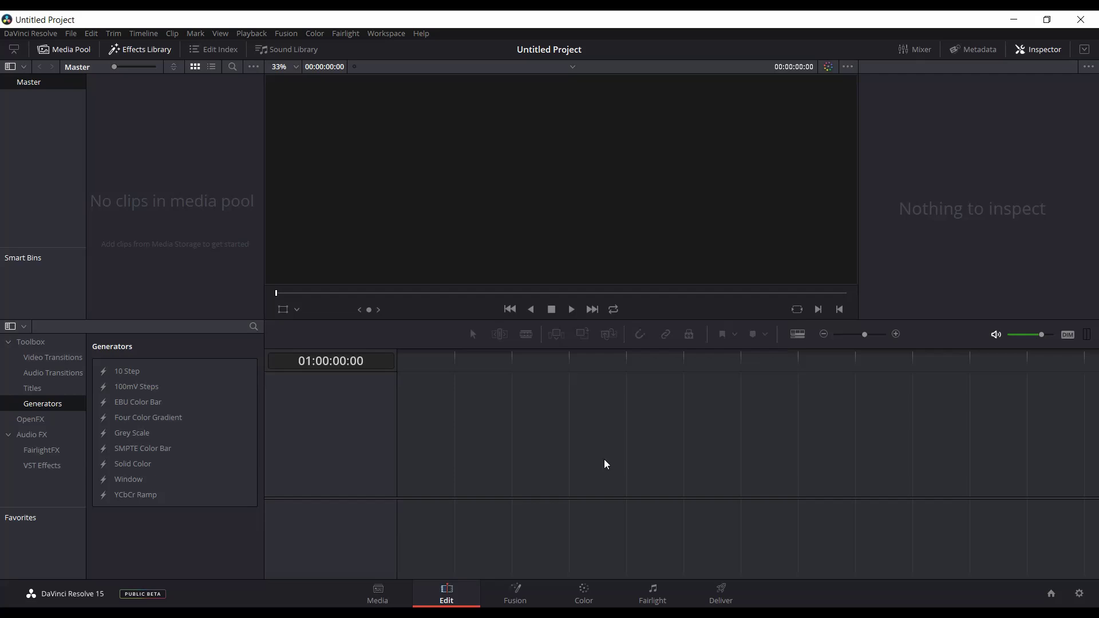
# Drop a Solid Color generator onto the empty Timeline 1 and scrub the playhead across it
pyautogui.moveTo(123, 468); pyautogui.dragTo(404, 481)
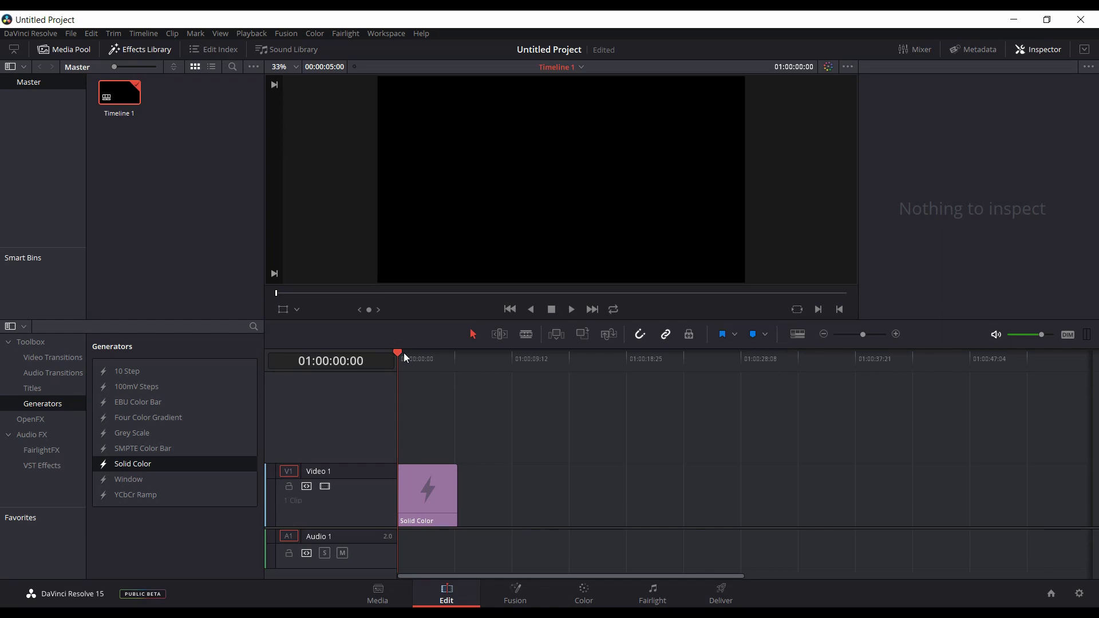
pyautogui.moveTo(398, 352); pyautogui.dragTo(411, 354)
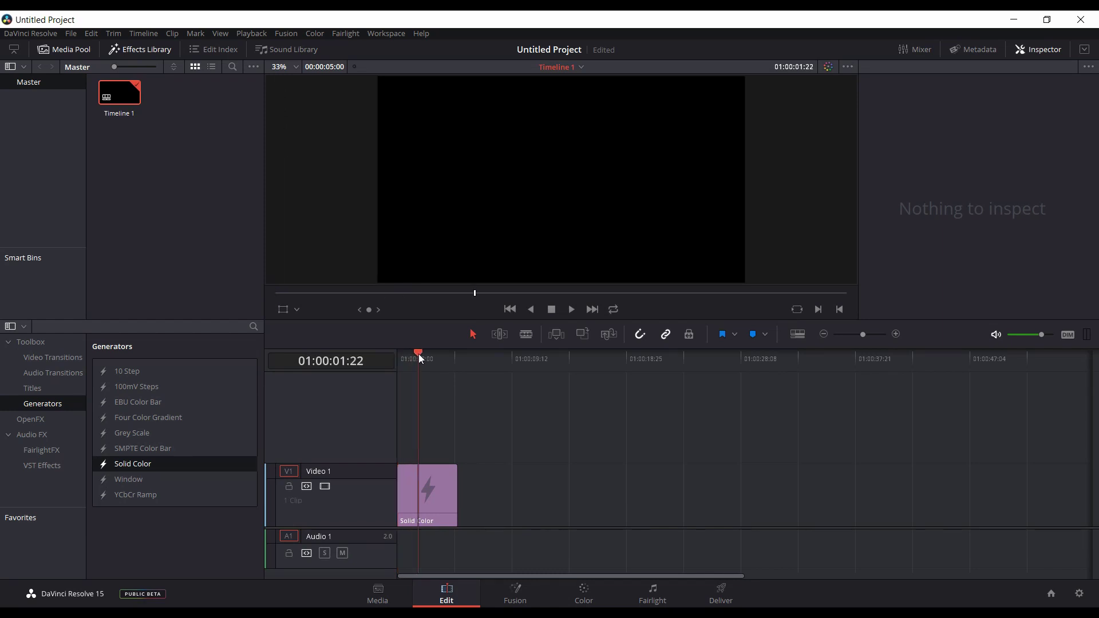
pyautogui.moveTo(418, 354); pyautogui.dragTo(409, 352)
pyautogui.click(70, 33)
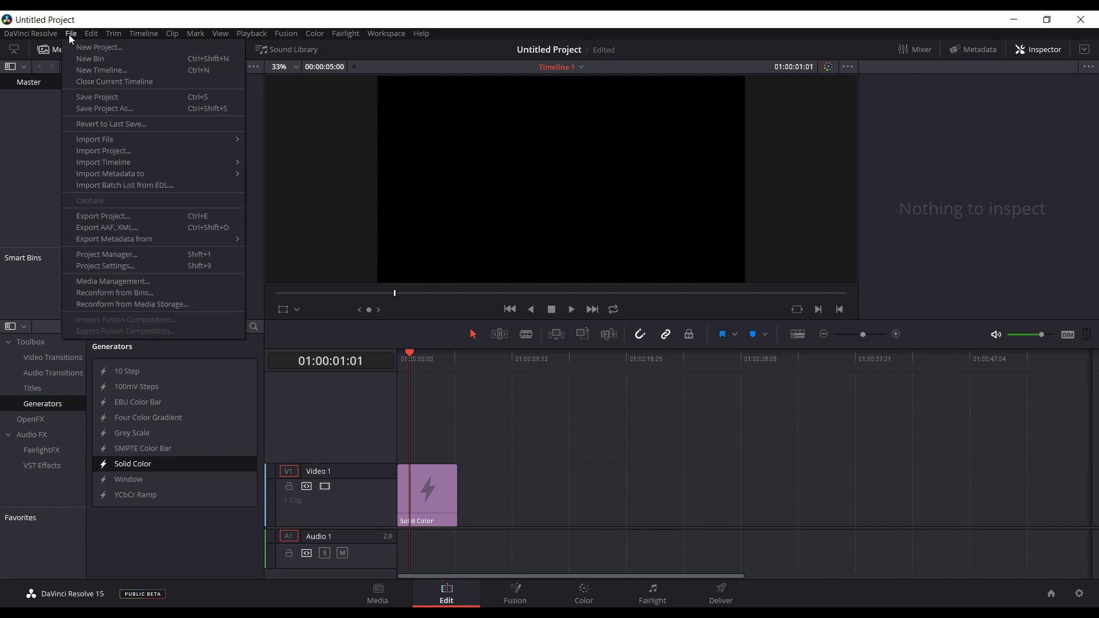
pyautogui.click(91, 268)
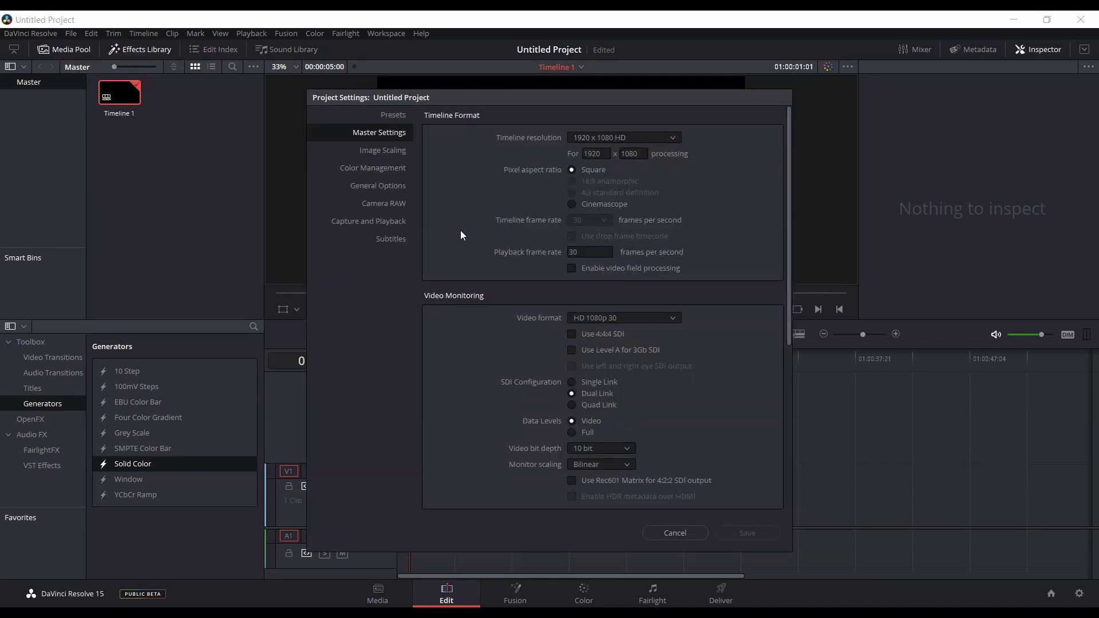
pyautogui.click(394, 116)
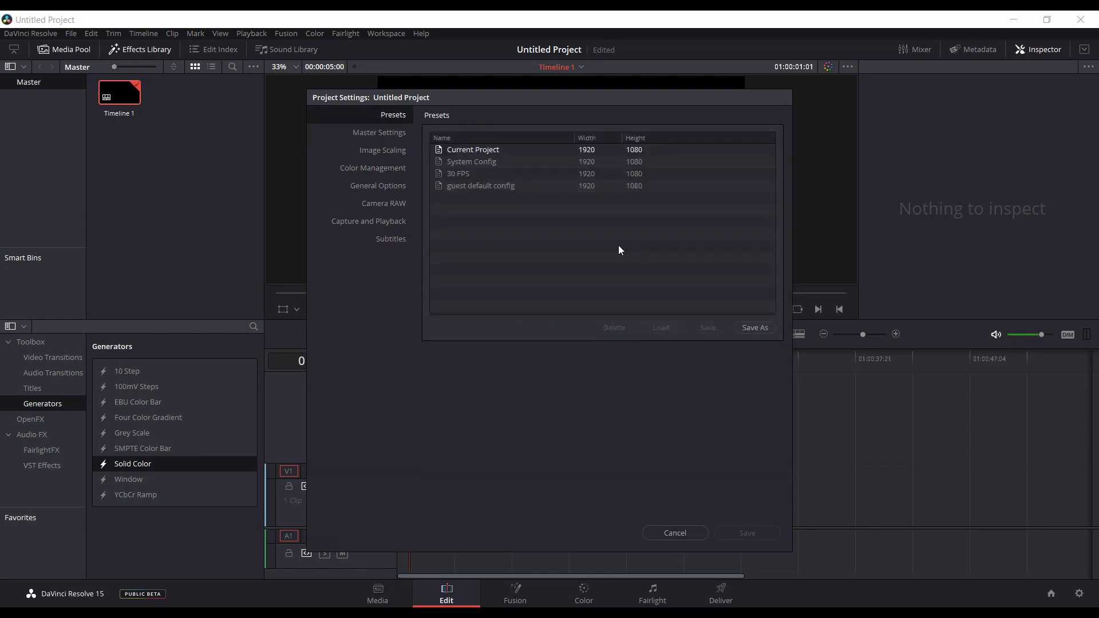
pyautogui.click(479, 165)
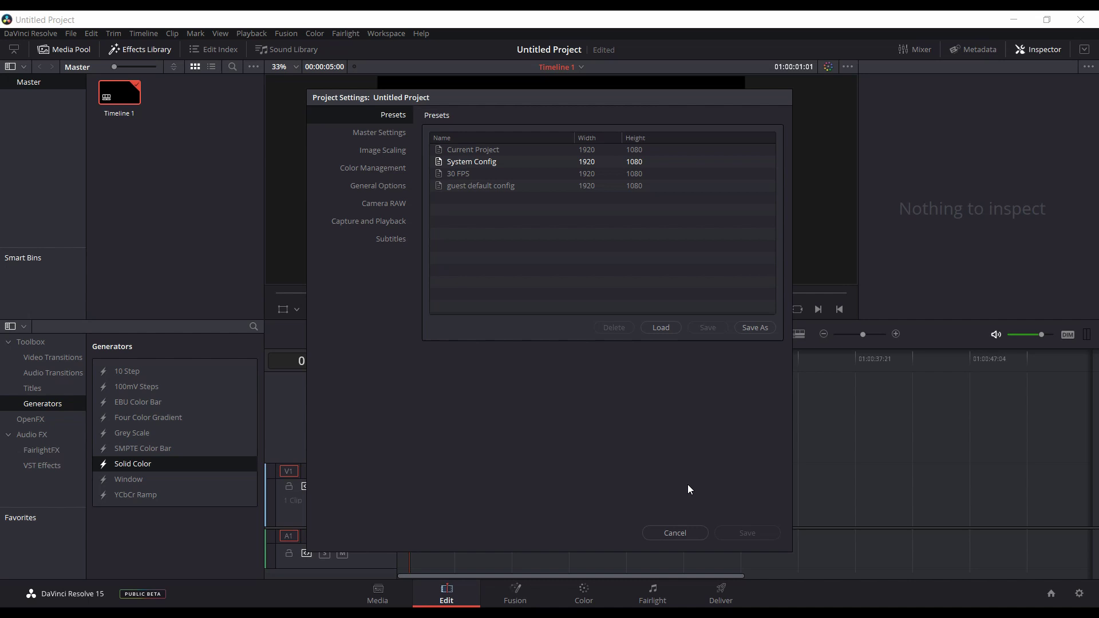
pyautogui.click(673, 533)
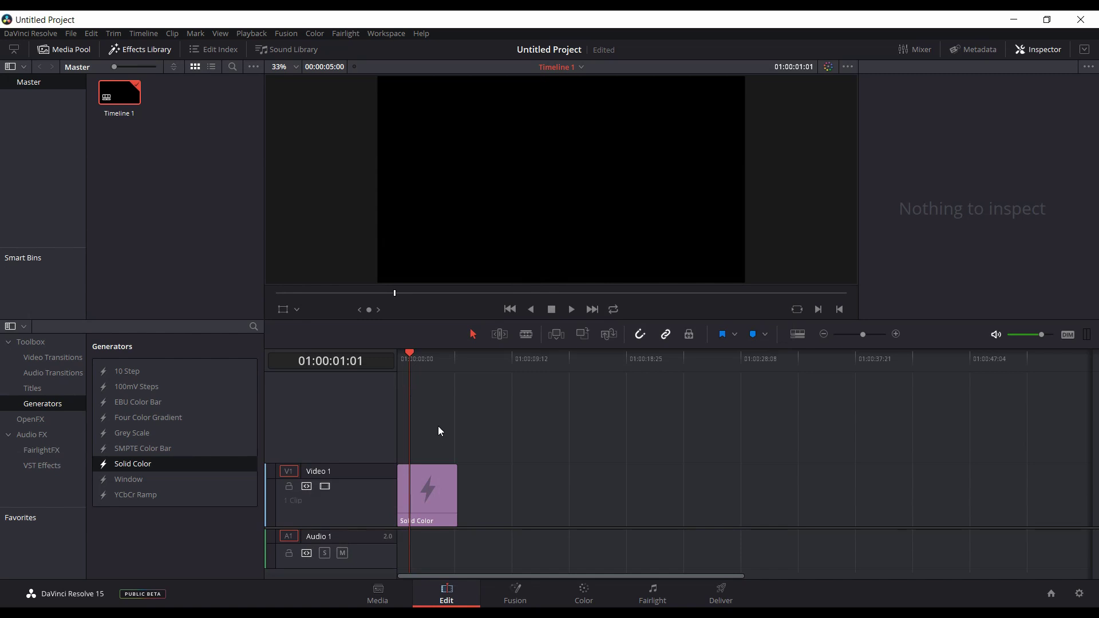
# Delete the Solid Color clip and place a Transparent Background title at the timeline start
pyautogui.click(431, 489)
pyautogui.press('Delete')
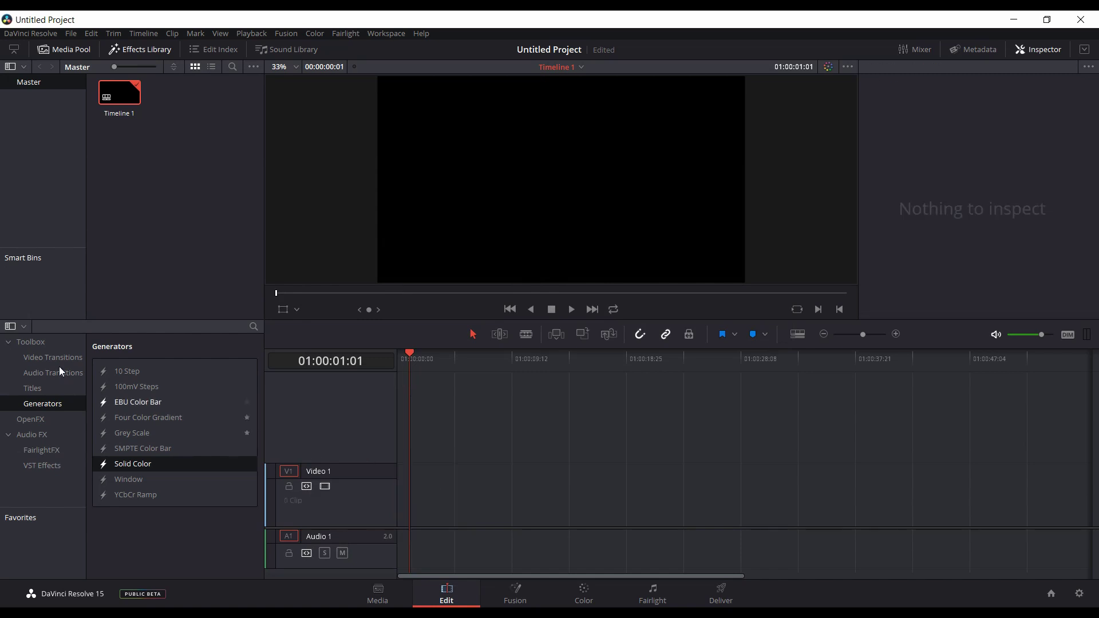
pyautogui.click(44, 387)
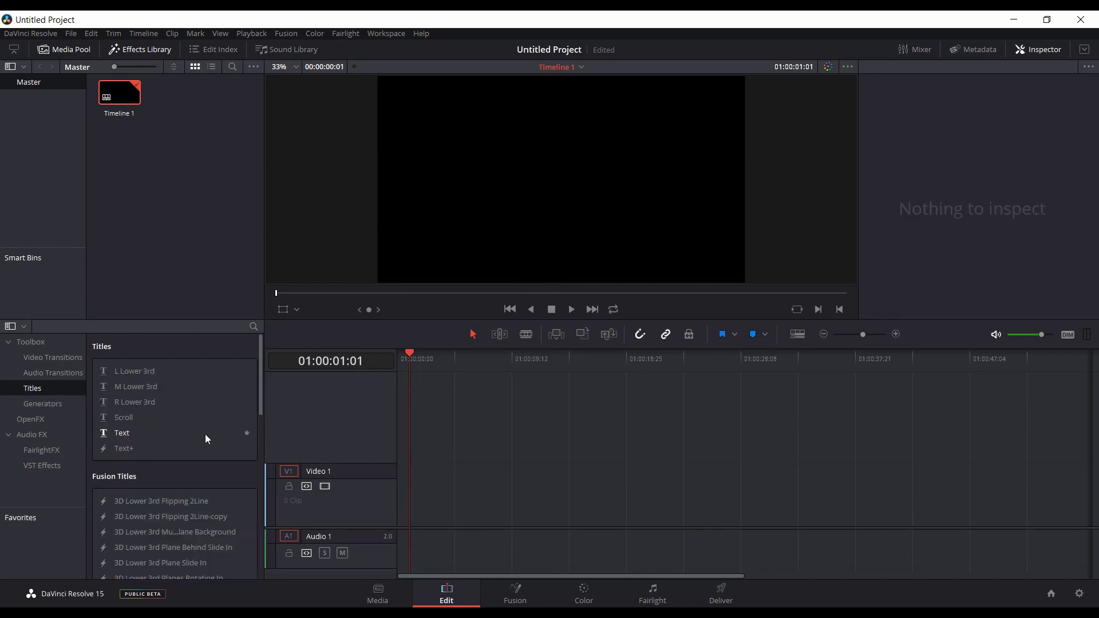
pyautogui.scroll(-2, 197, 432)
pyautogui.scroll(-15, 197, 432)
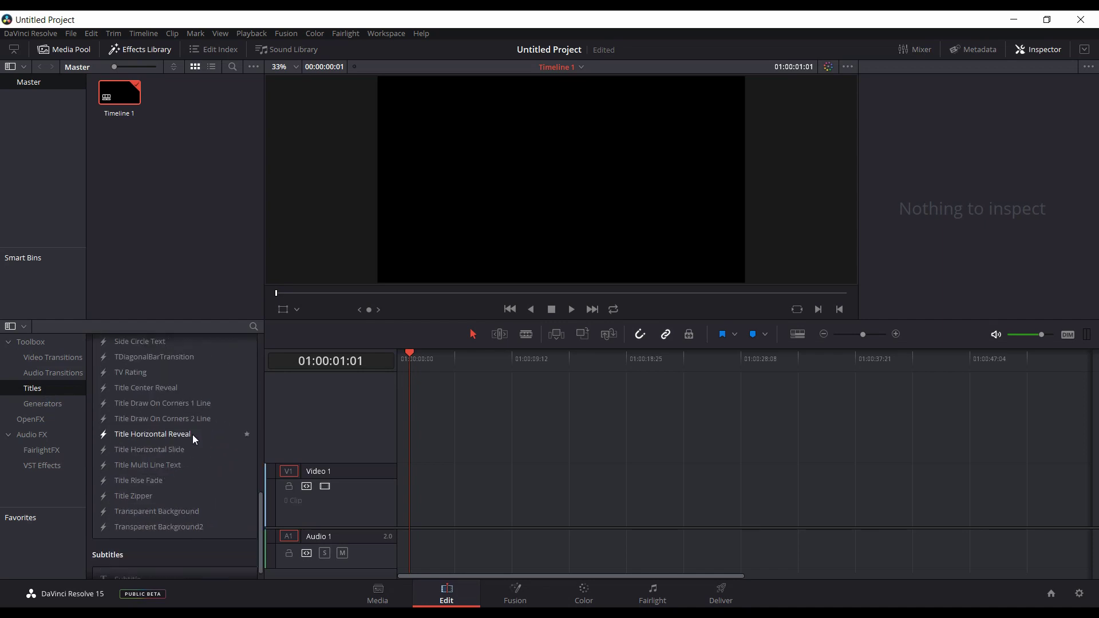
pyautogui.click(149, 510)
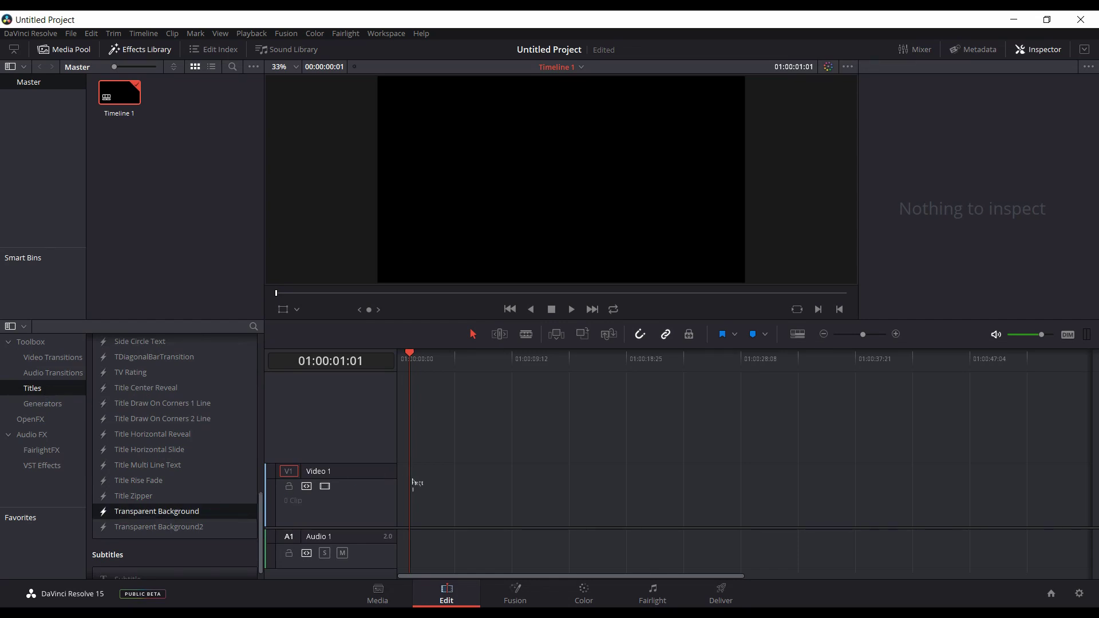
pyautogui.moveTo(413, 483)
pyautogui.mouseDown()
pyautogui.moveTo(424, 482)
pyautogui.moveTo(399, 483)
pyautogui.mouseUp()
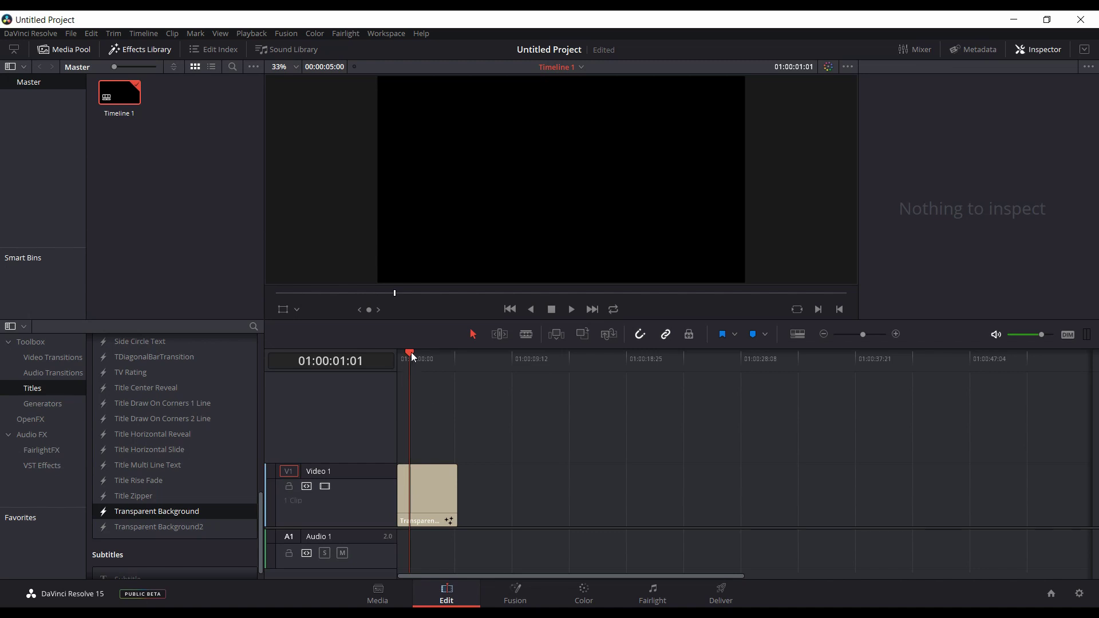
# Scrub the playhead through the new Transparent Background title clip
pyautogui.moveTo(411, 352); pyautogui.dragTo(420, 355)
pyautogui.scroll(1, 164, 451)
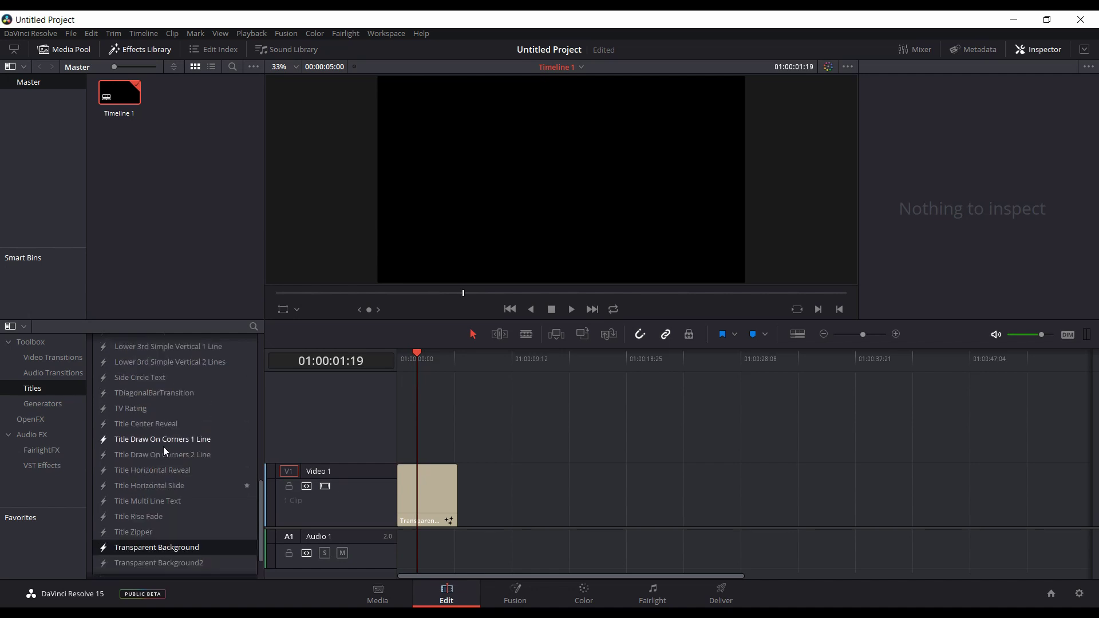
pyautogui.scroll(8, 164, 444)
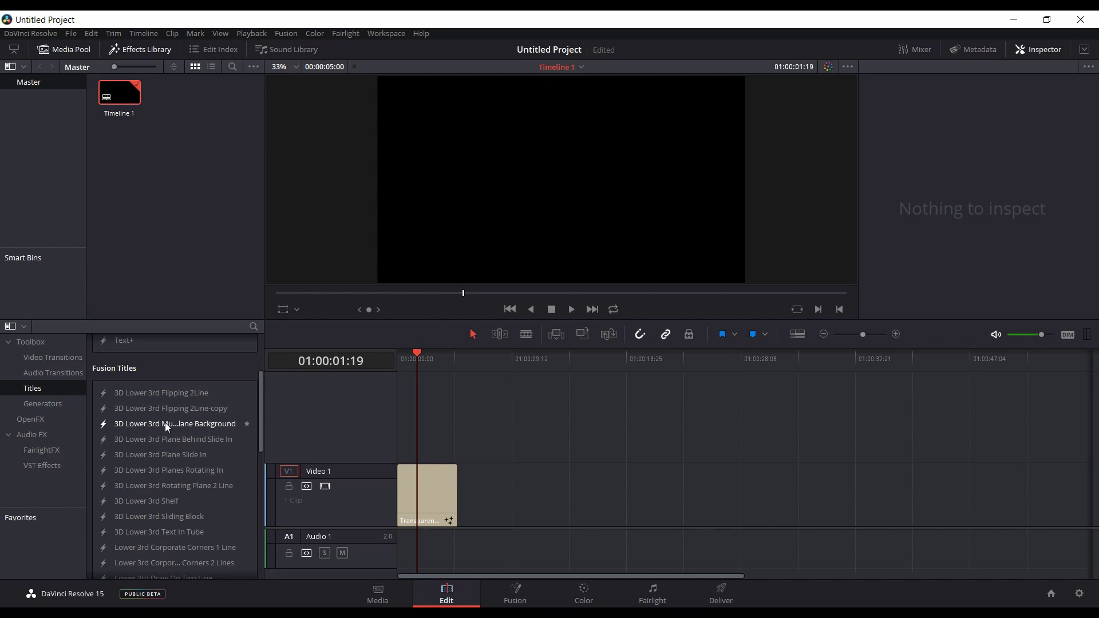
pyautogui.scroll(-3, 171, 479)
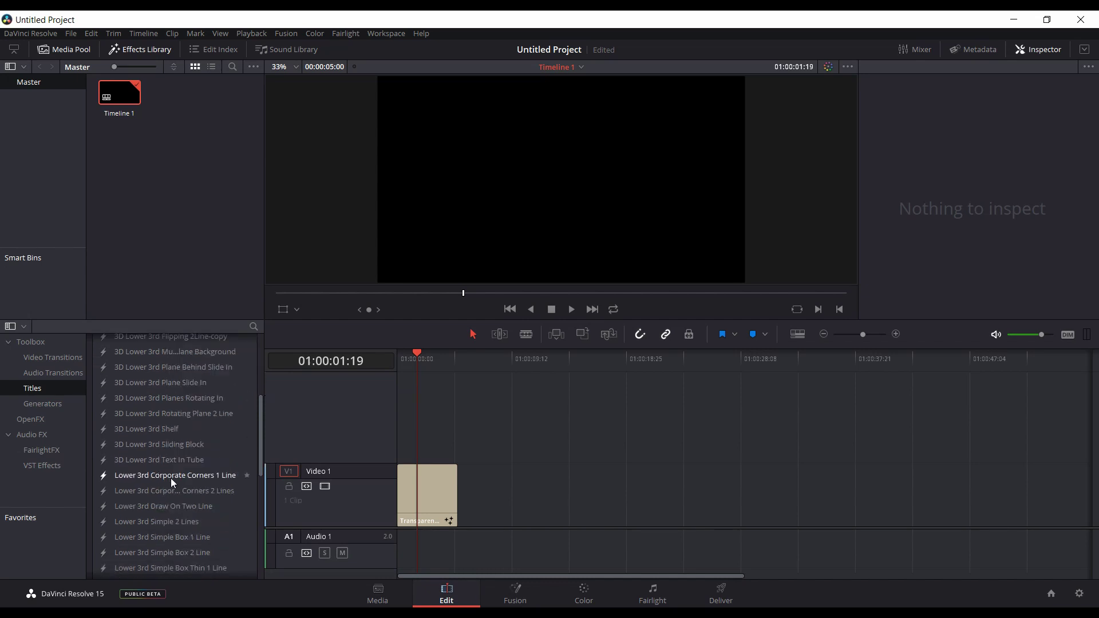